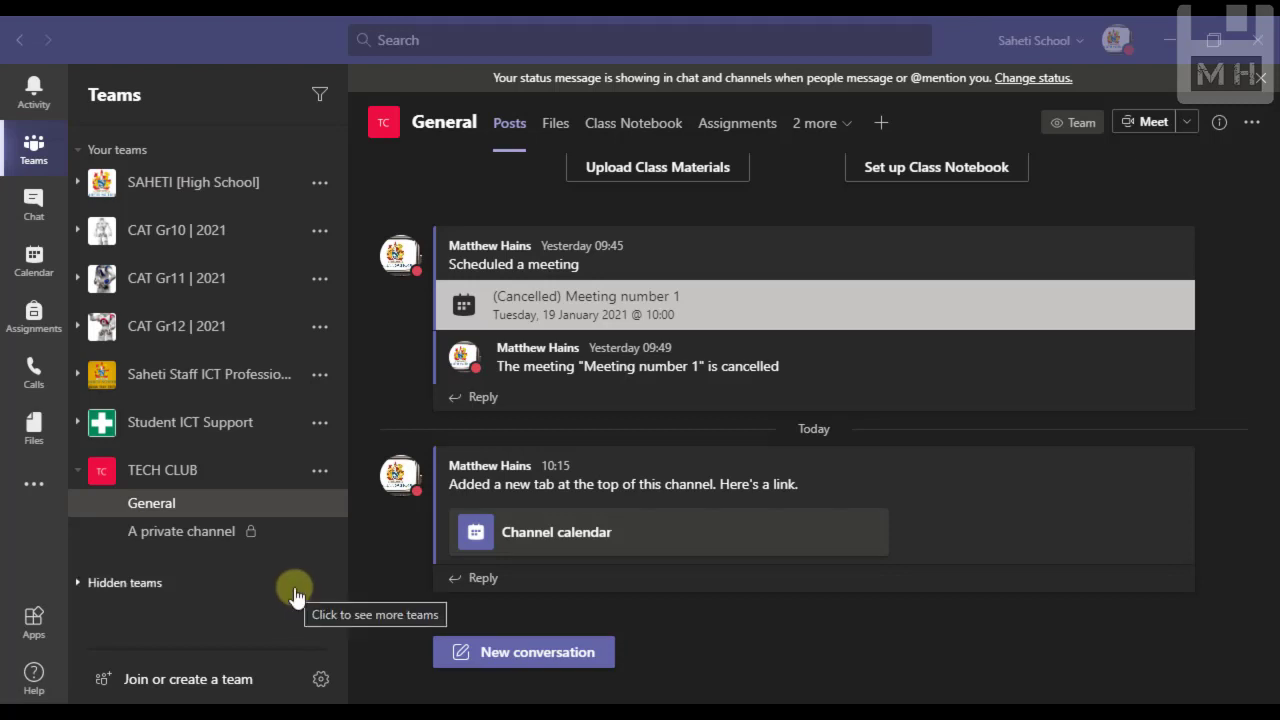
- Start an instant meeting in the General channel, cancel it, and dismiss the meeting options
{"action": "left_click", "coordinate": [136, 506]}
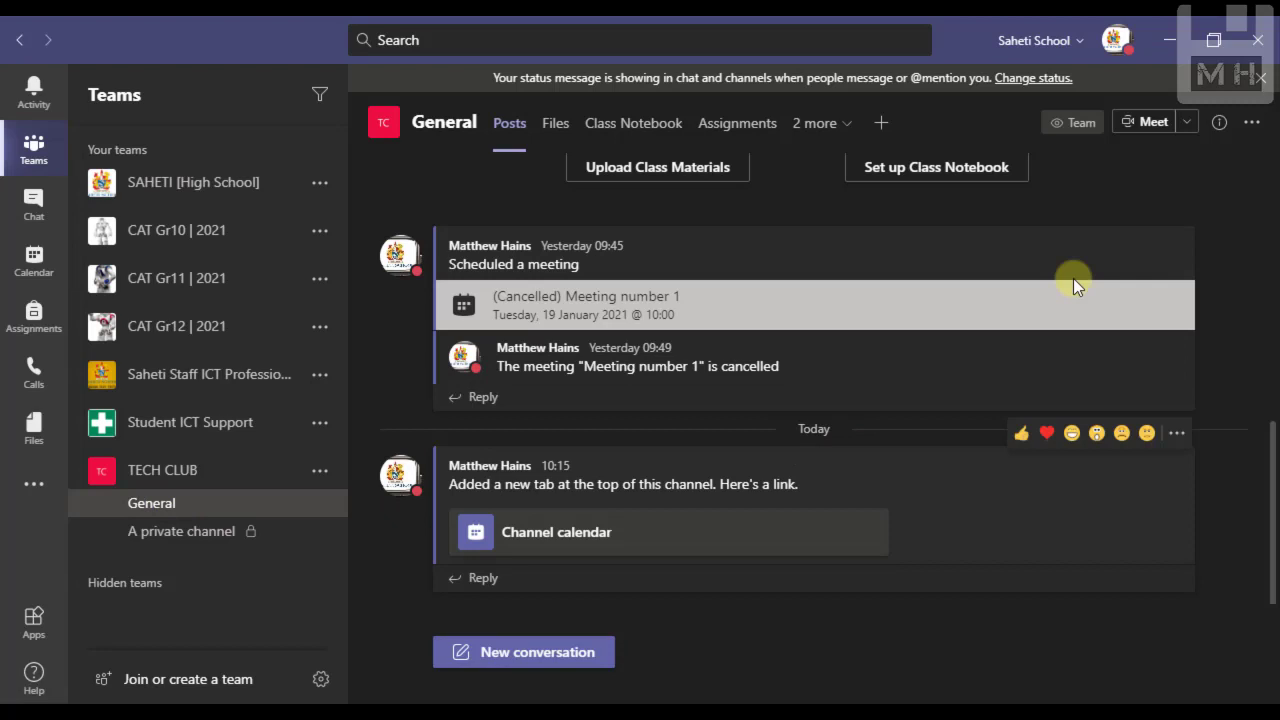
{"action": "left_click", "coordinate": [1153, 123]}
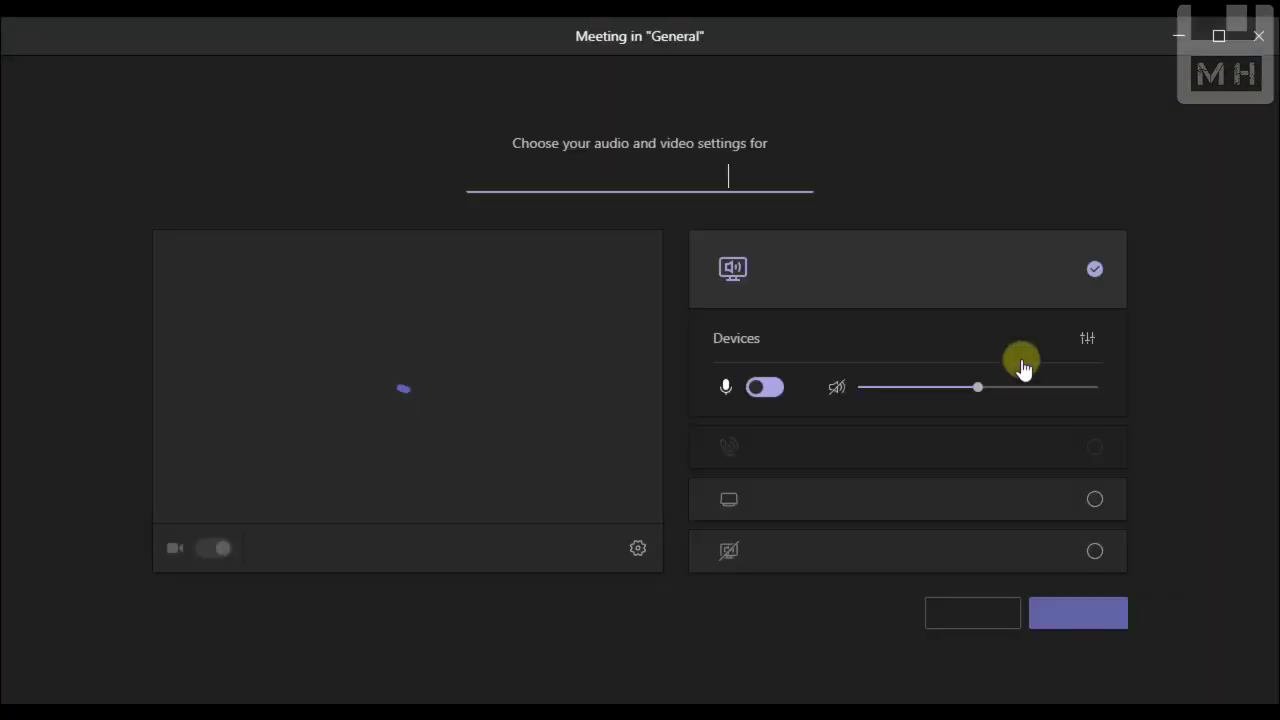
{"action": "left_click", "coordinate": [976, 613]}
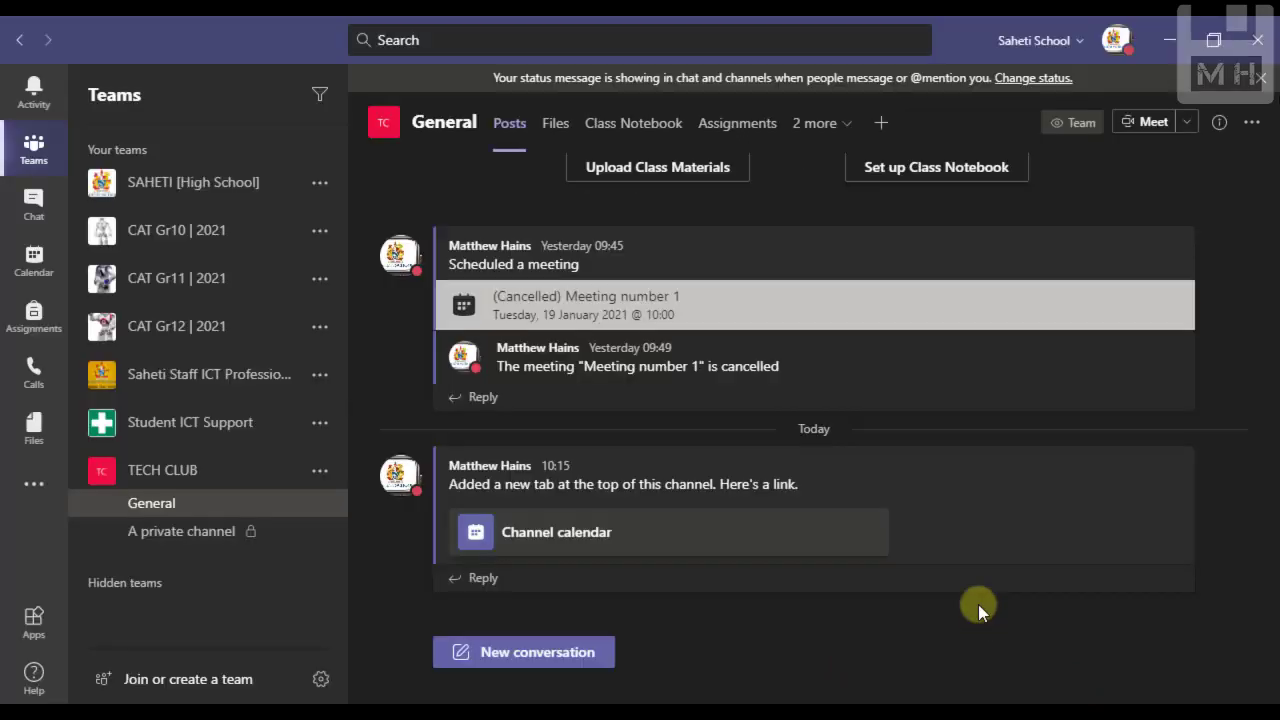
{"action": "left_click", "coordinate": [1189, 122]}
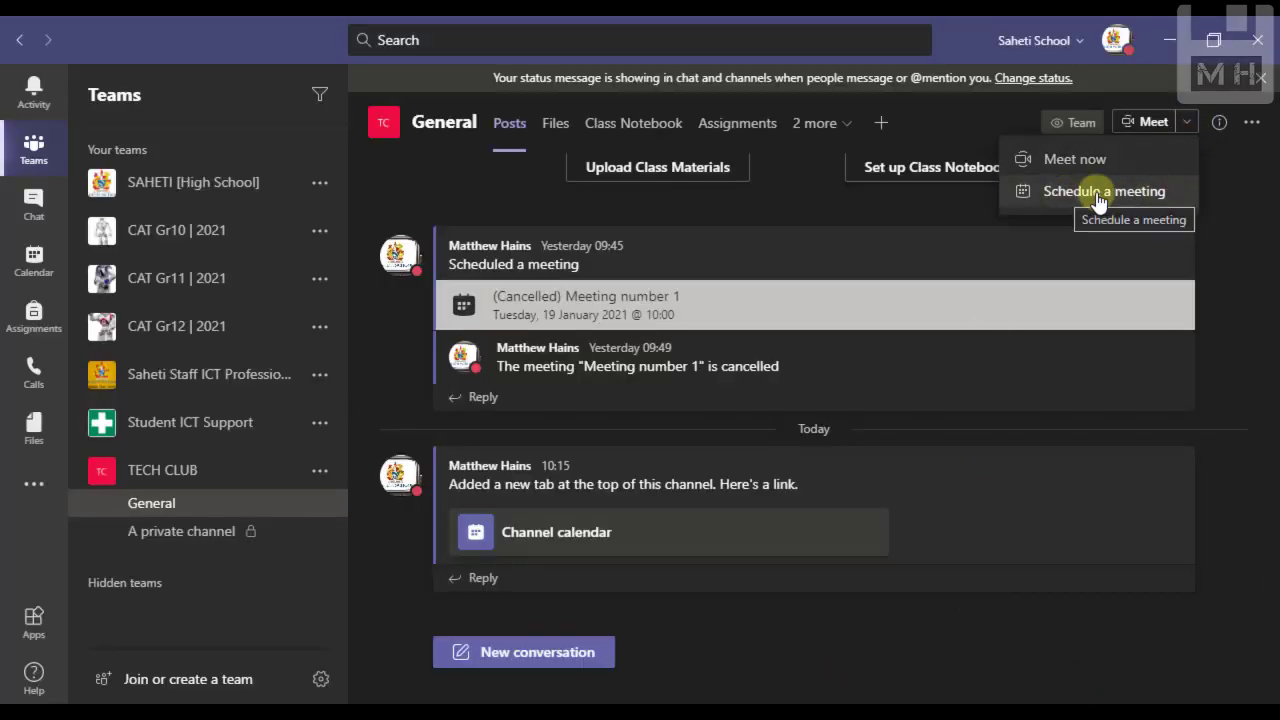
{"action": "left_click", "coordinate": [1225, 181]}
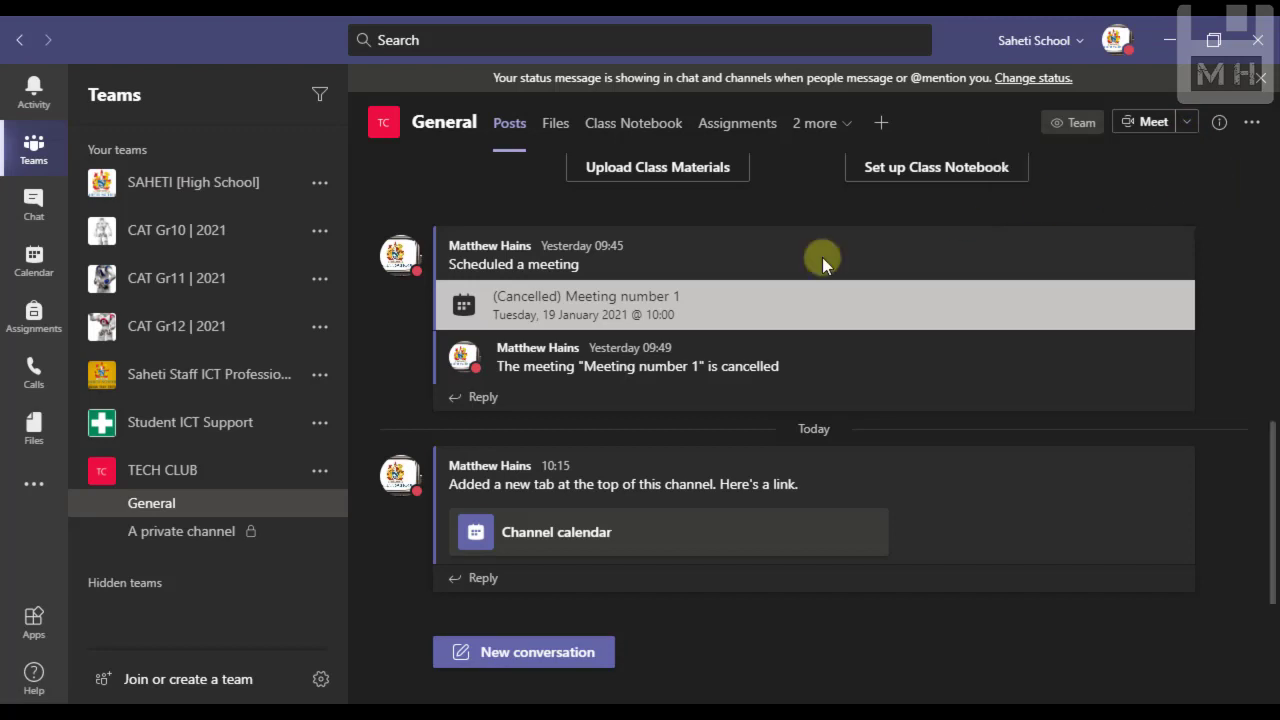
- Start a calendar meeting in the Tuesday 14:30 slot titled 'yty'
{"action": "left_click", "coordinate": [33, 259]}
{"action": "scroll", "coordinate": [684, 572], "scroll_direction": "down", "scroll_amount": 3}
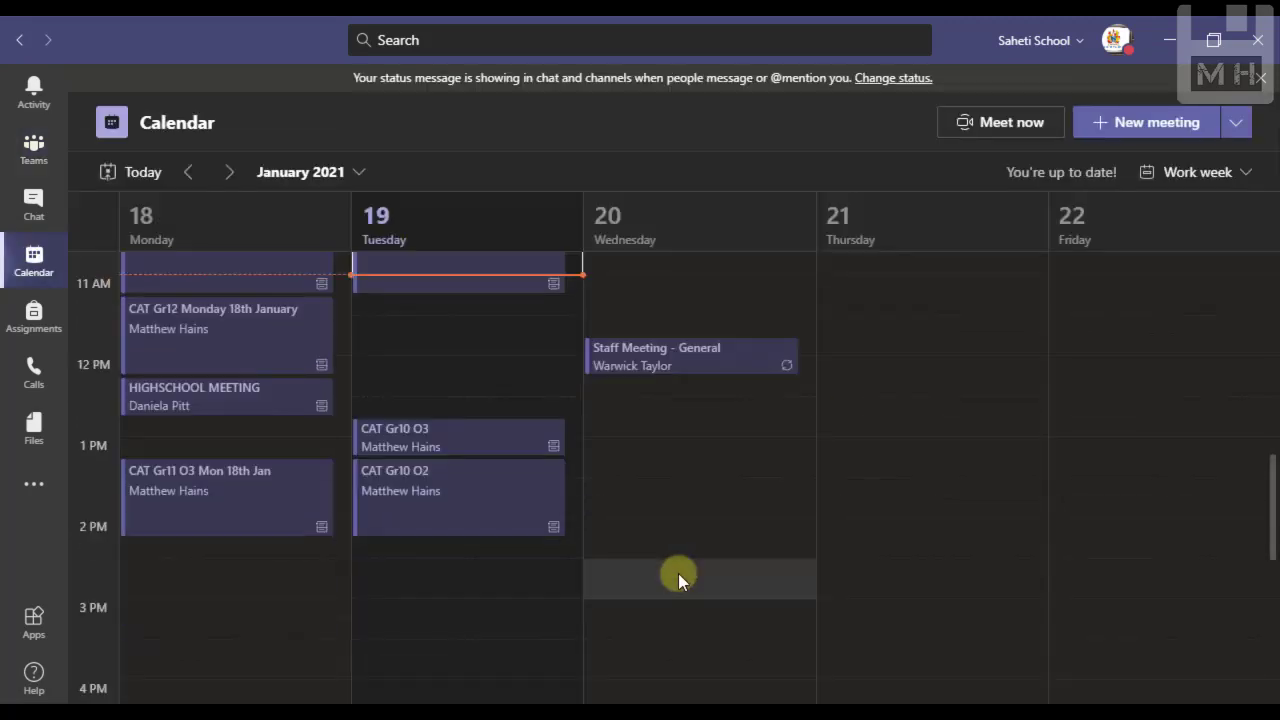
{"action": "left_click", "coordinate": [456, 388]}
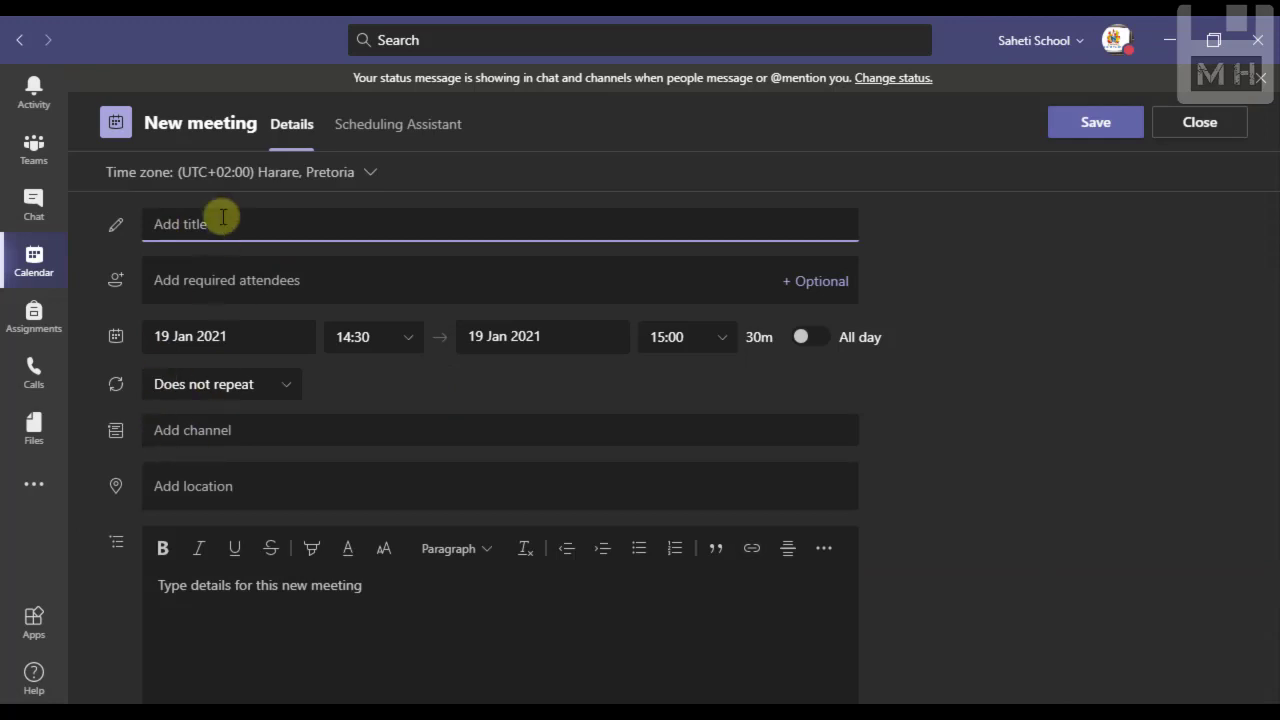
{"action": "type", "text": "yty"}
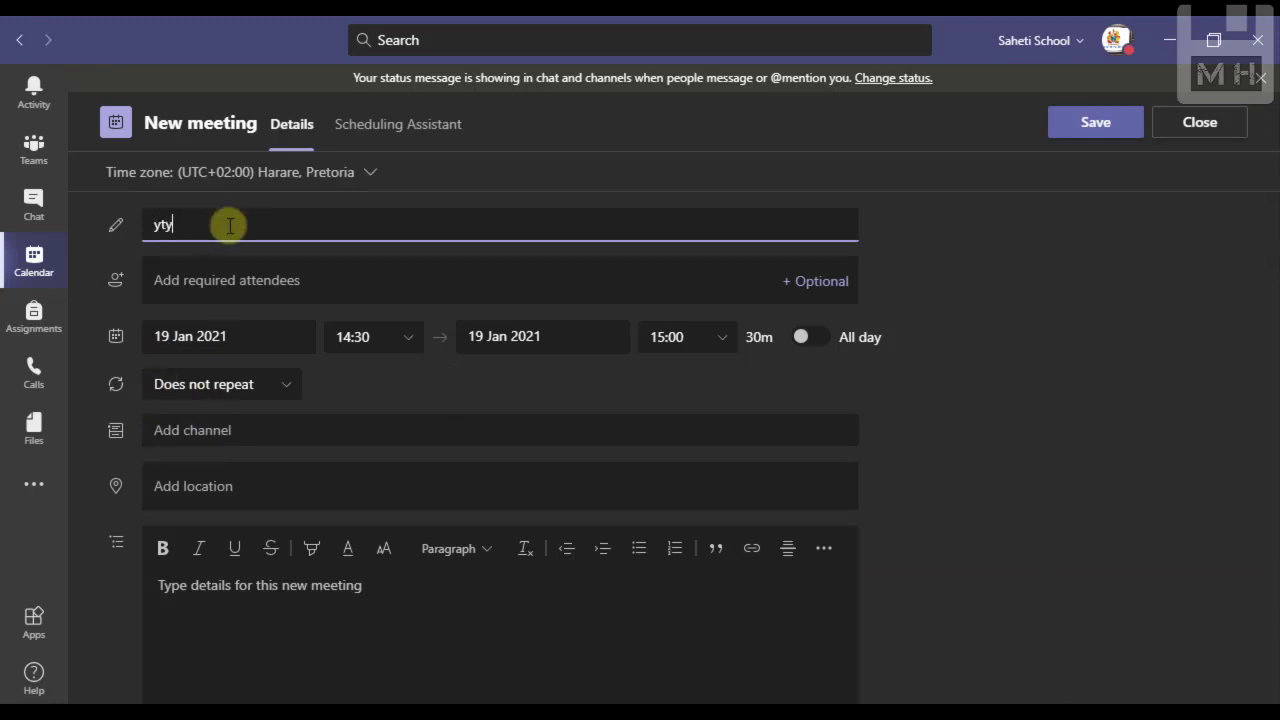
- Browse the TECH CLUB channels for the meeting, then close and discard the 'yty' draft
{"action": "left_click", "coordinate": [210, 440]}
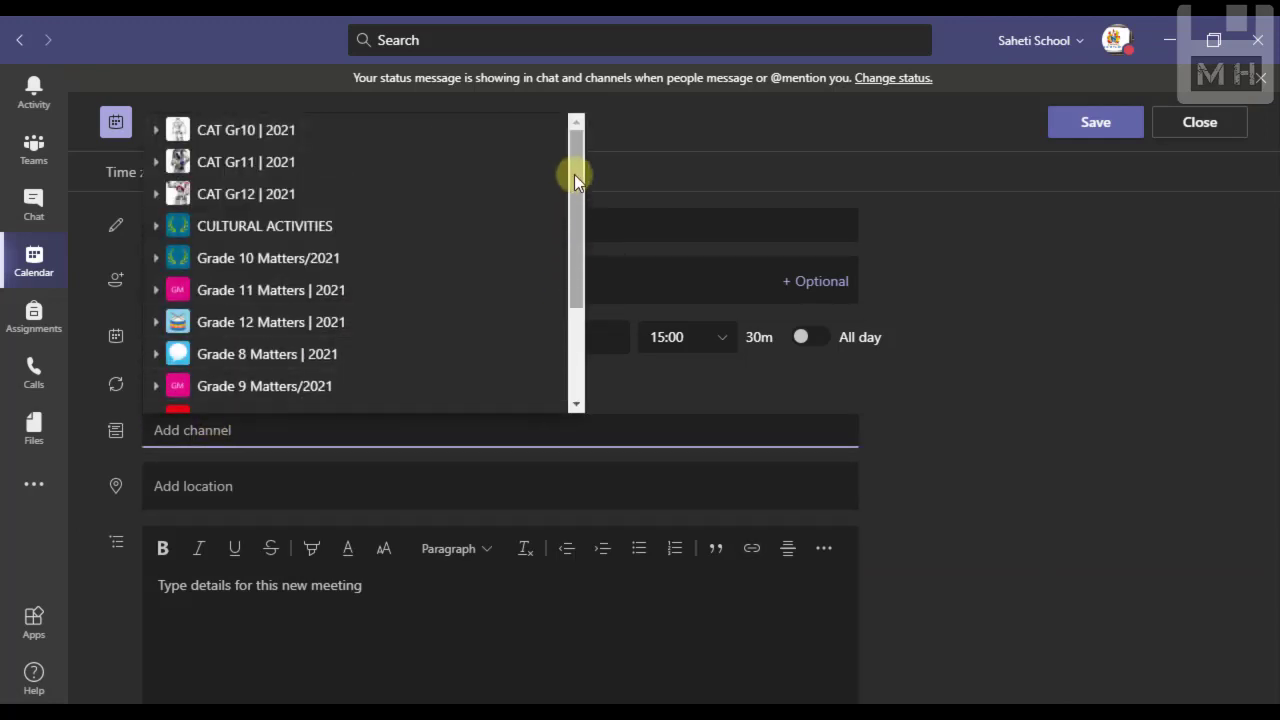
{"action": "left_click_drag", "start_coordinate": [574, 174], "coordinate": [580, 277]}
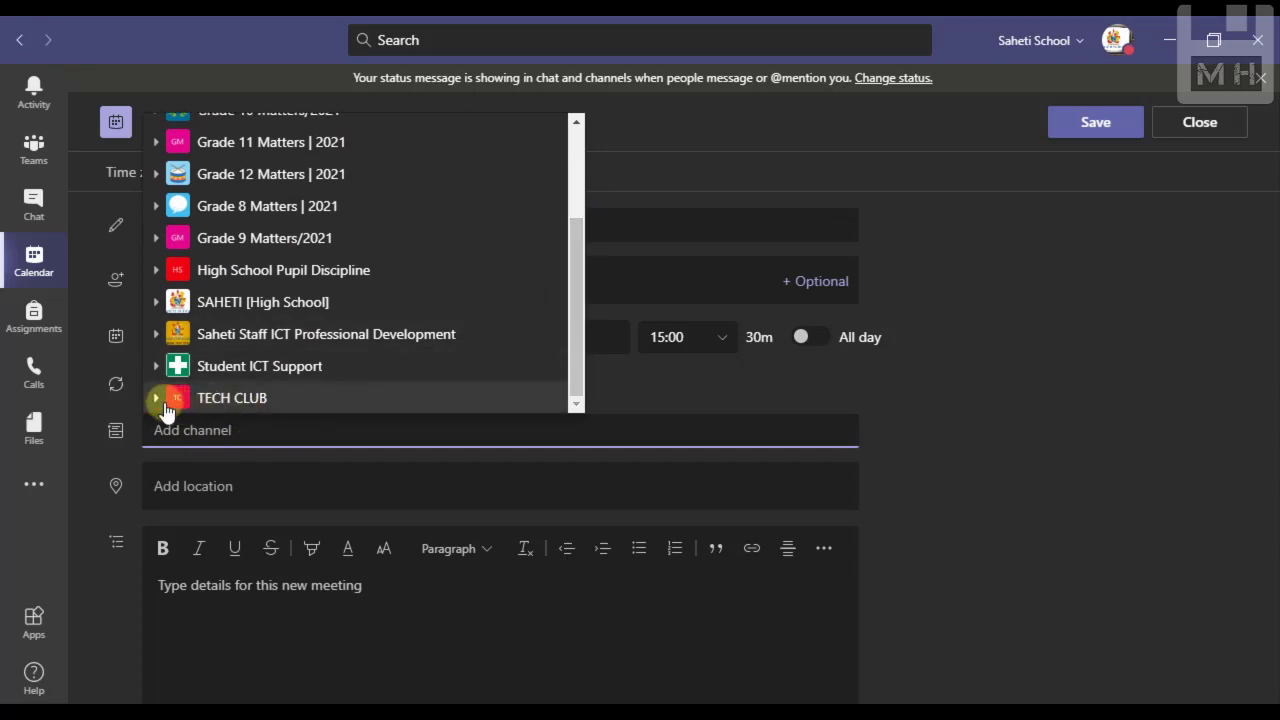
{"action": "left_click", "coordinate": [283, 390]}
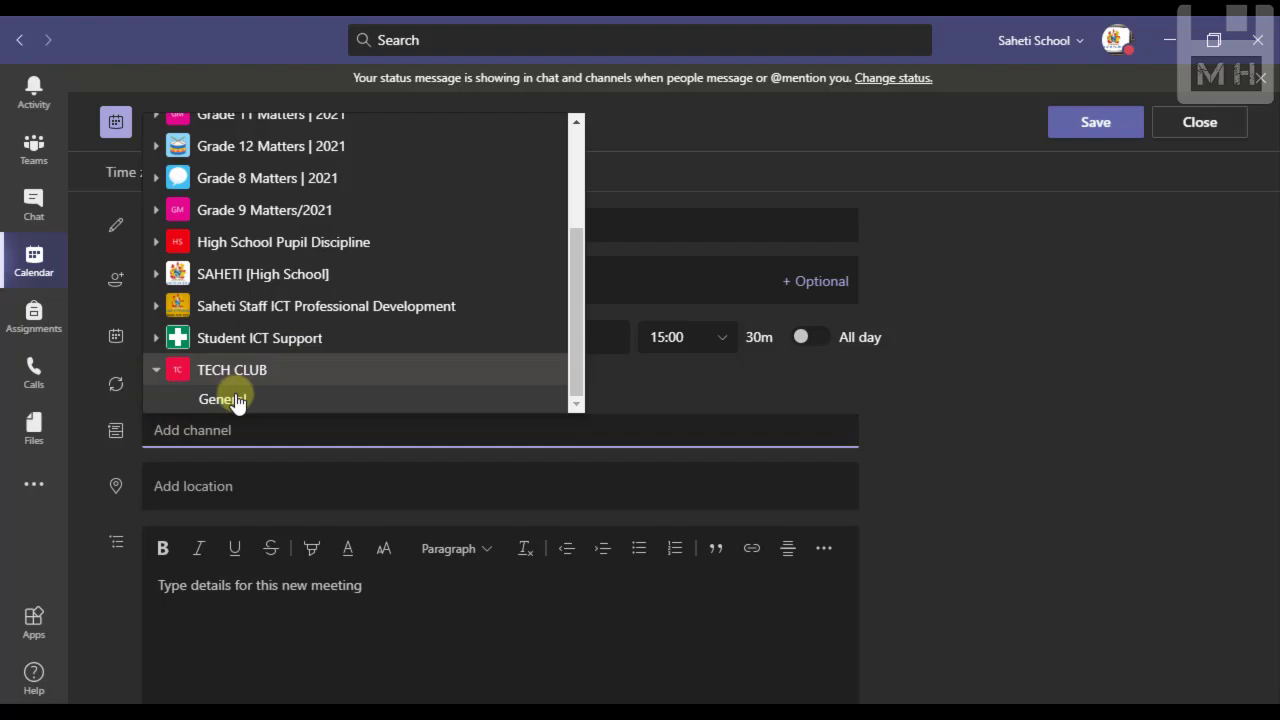
{"action": "left_click", "coordinate": [1200, 121]}
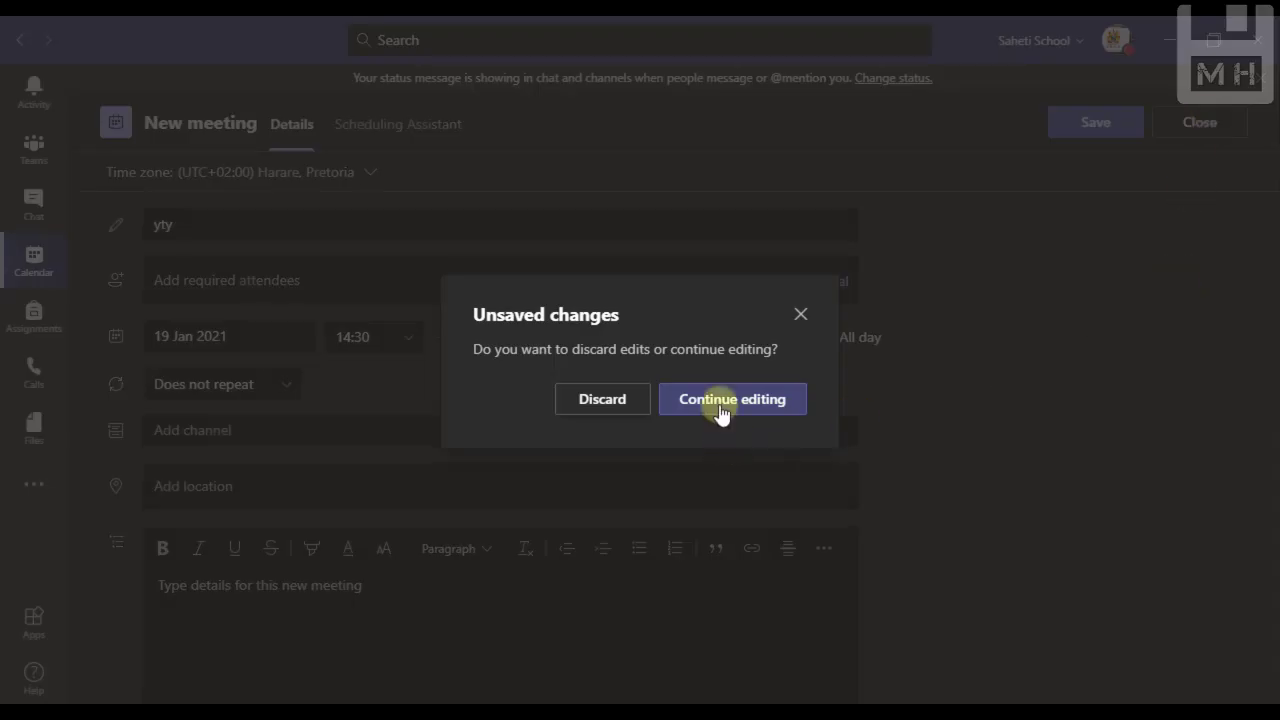
{"action": "left_click", "coordinate": [600, 400]}
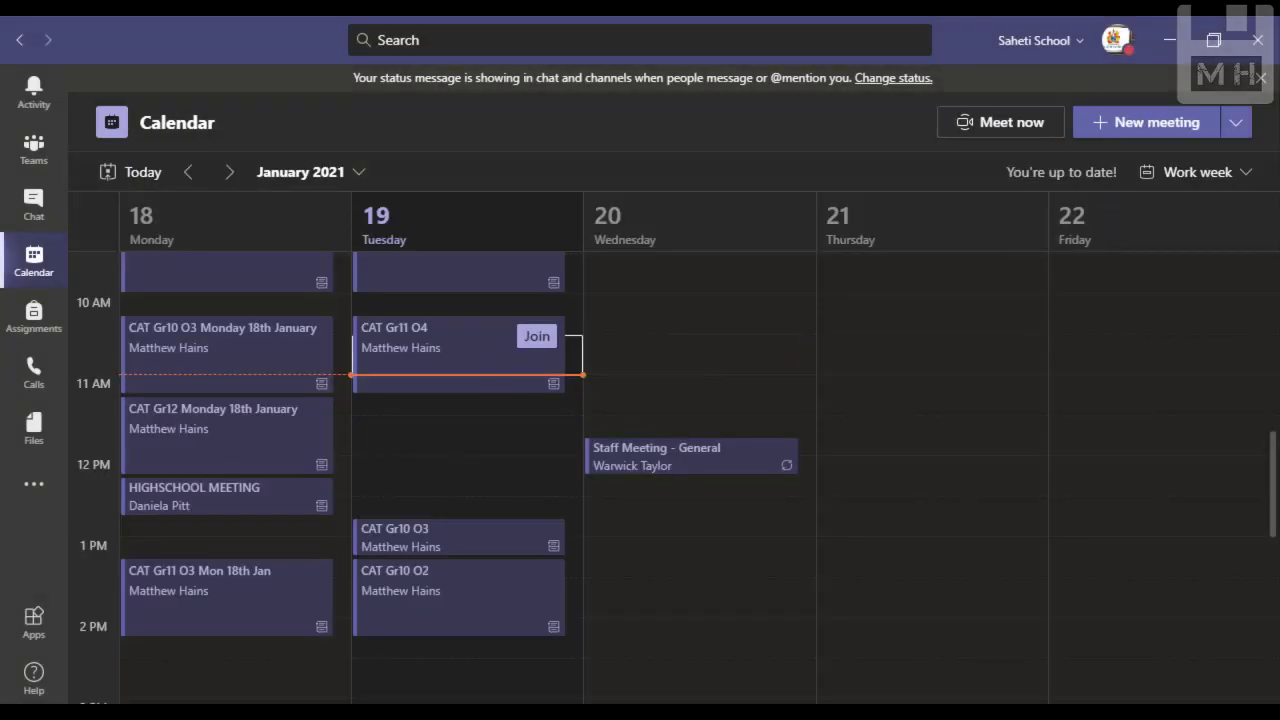
- Open TECH CLUB's 'A private channel' and cancel the instant meeting started there
{"action": "left_click", "coordinate": [34, 156]}
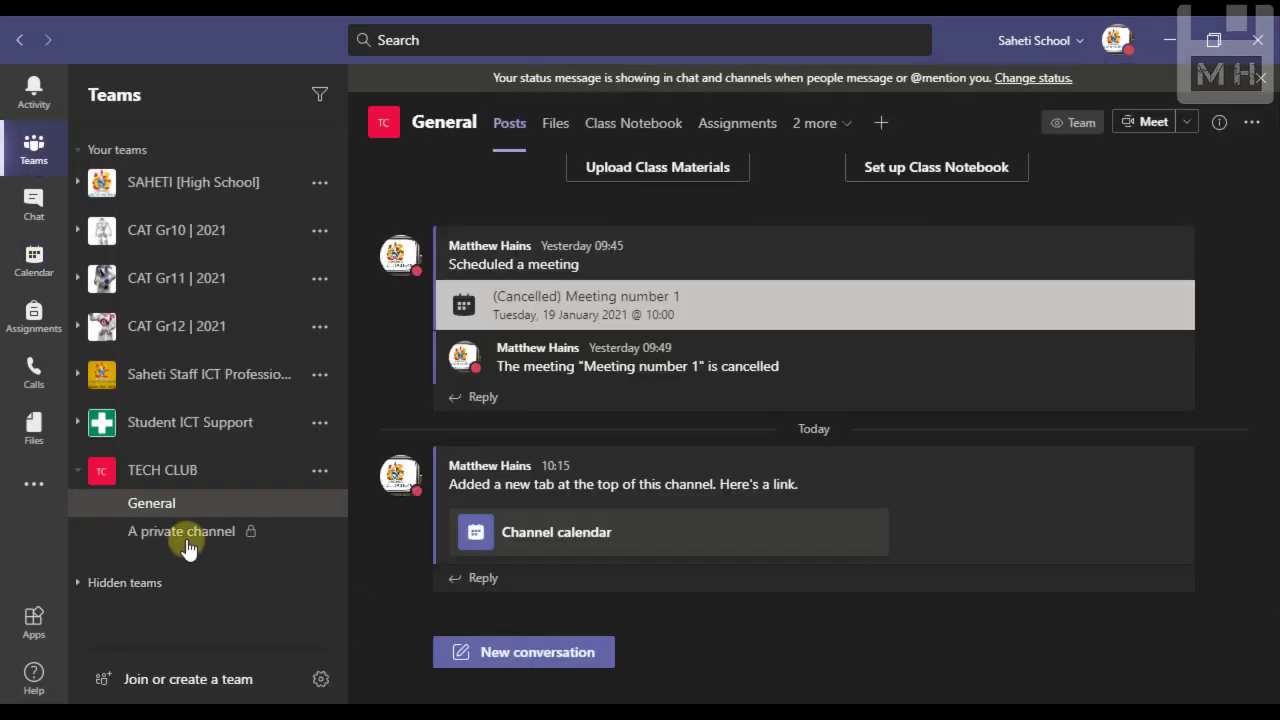
{"action": "left_click", "coordinate": [150, 532]}
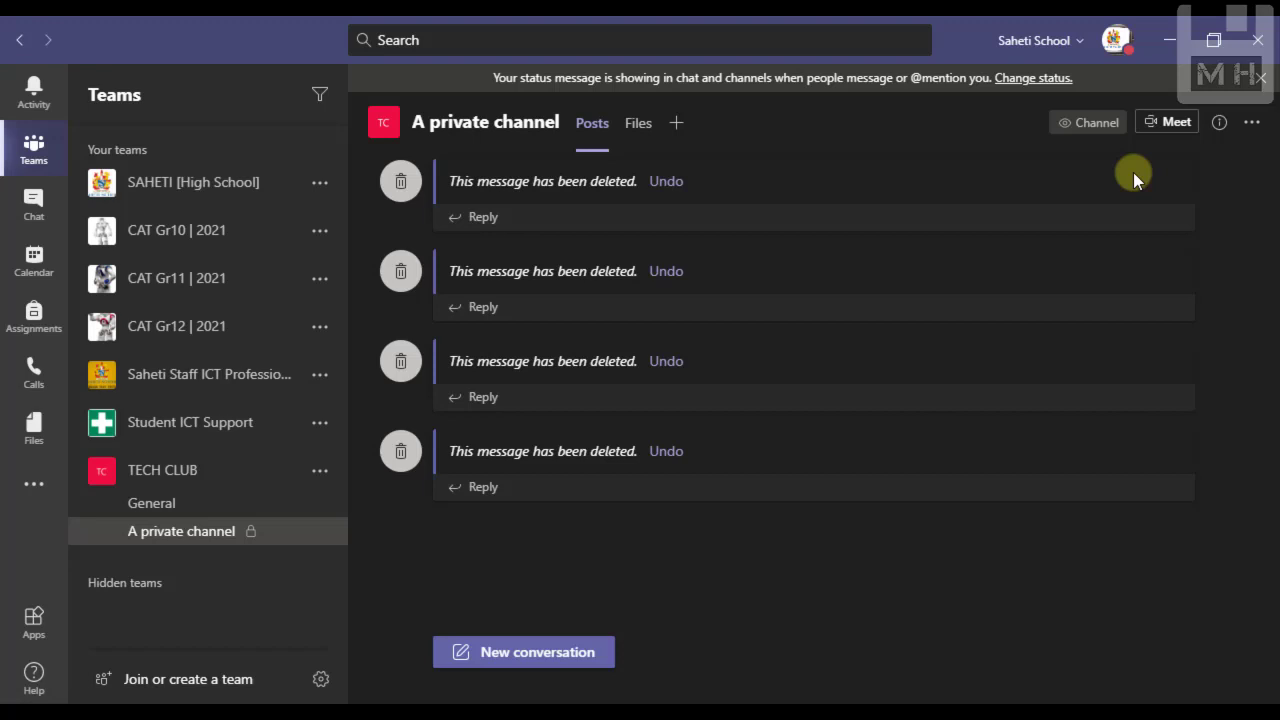
{"action": "left_click", "coordinate": [1172, 125]}
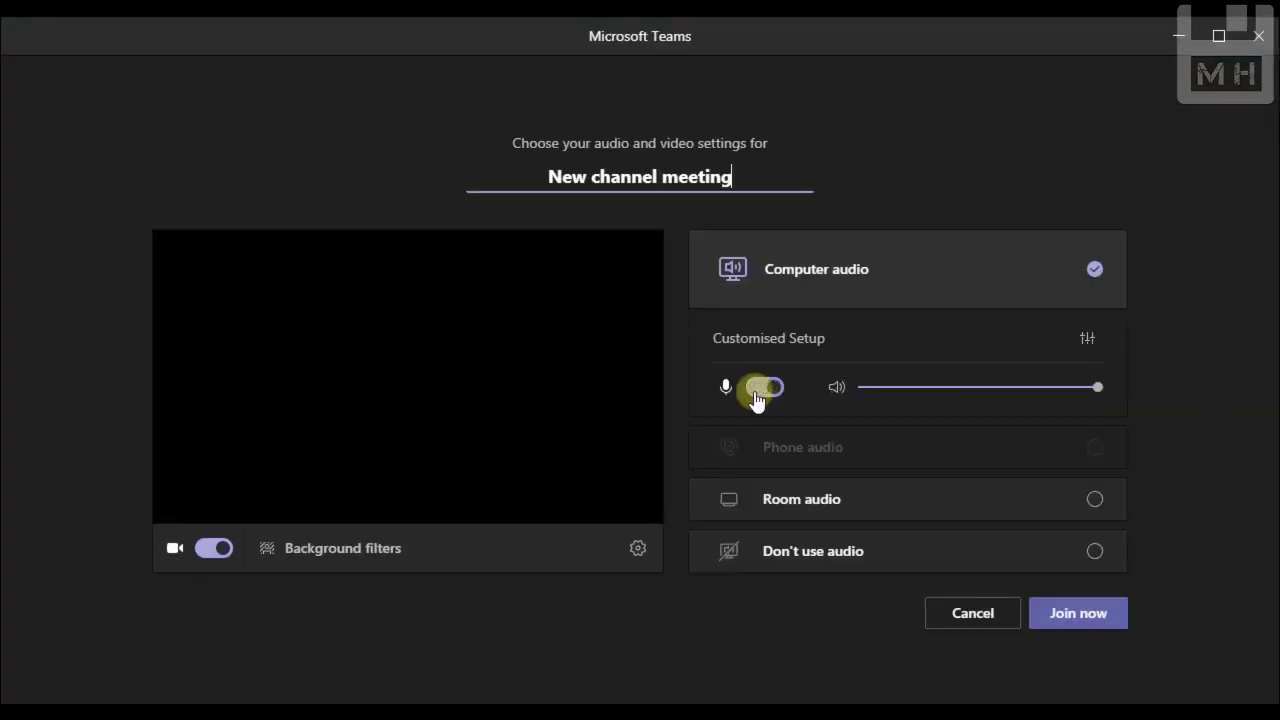
{"action": "left_click", "coordinate": [972, 610]}
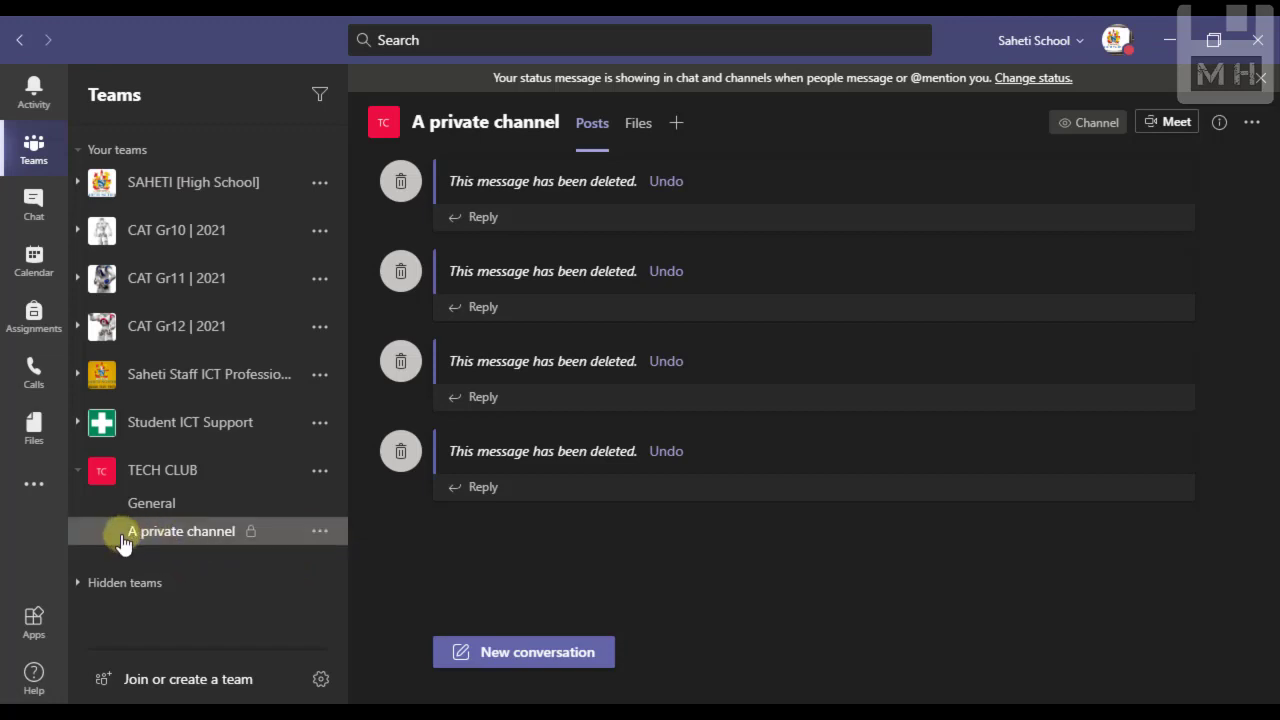
- Copy the email address of 'A private channel' from its Get email address option
{"action": "left_click", "coordinate": [319, 531]}
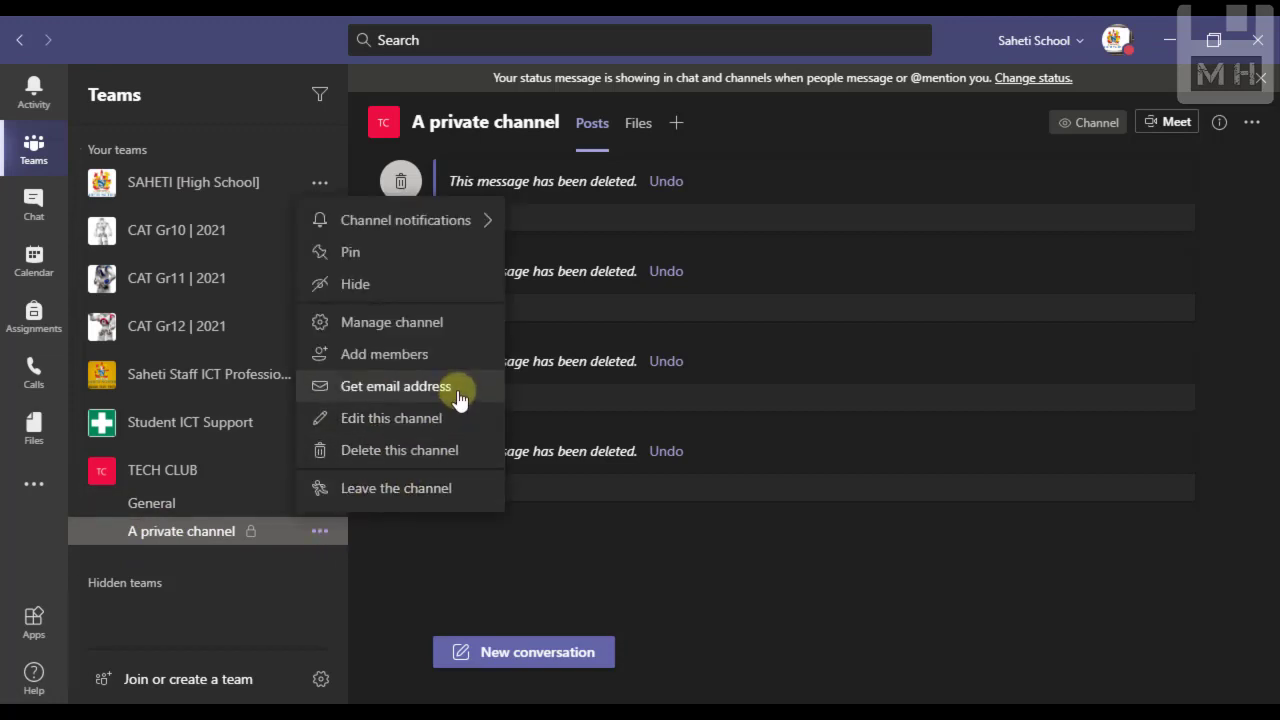
{"action": "left_click", "coordinate": [363, 390]}
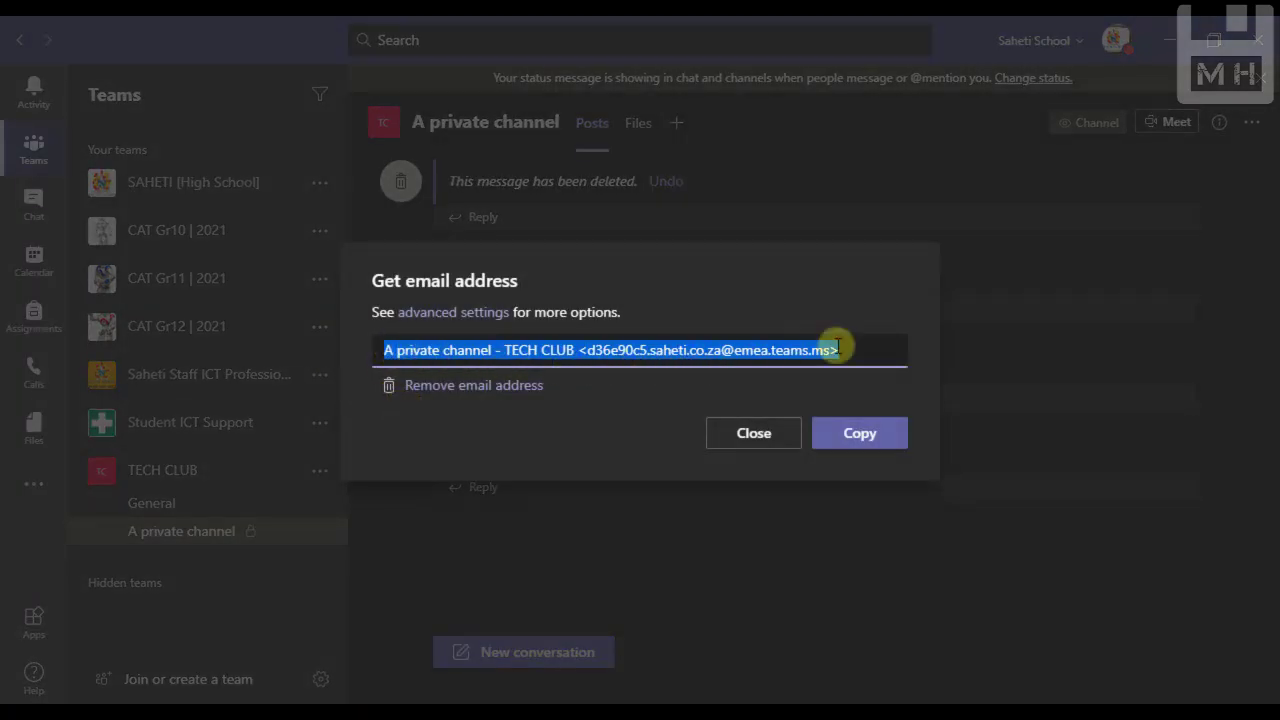
{"action": "left_click", "coordinate": [876, 436]}
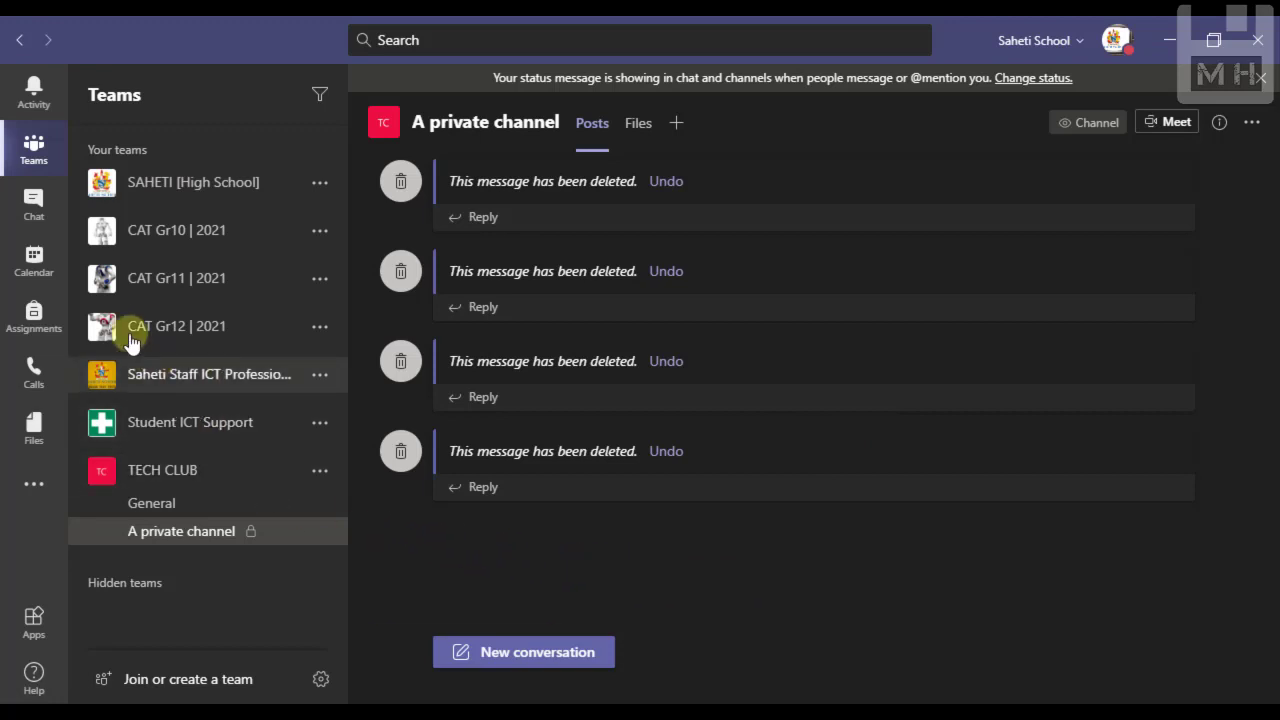
- Create a new meeting in the calendar's Tuesday 19 Jan 15:00 slot and place the cursor in the title
{"action": "left_click", "coordinate": [35, 260]}
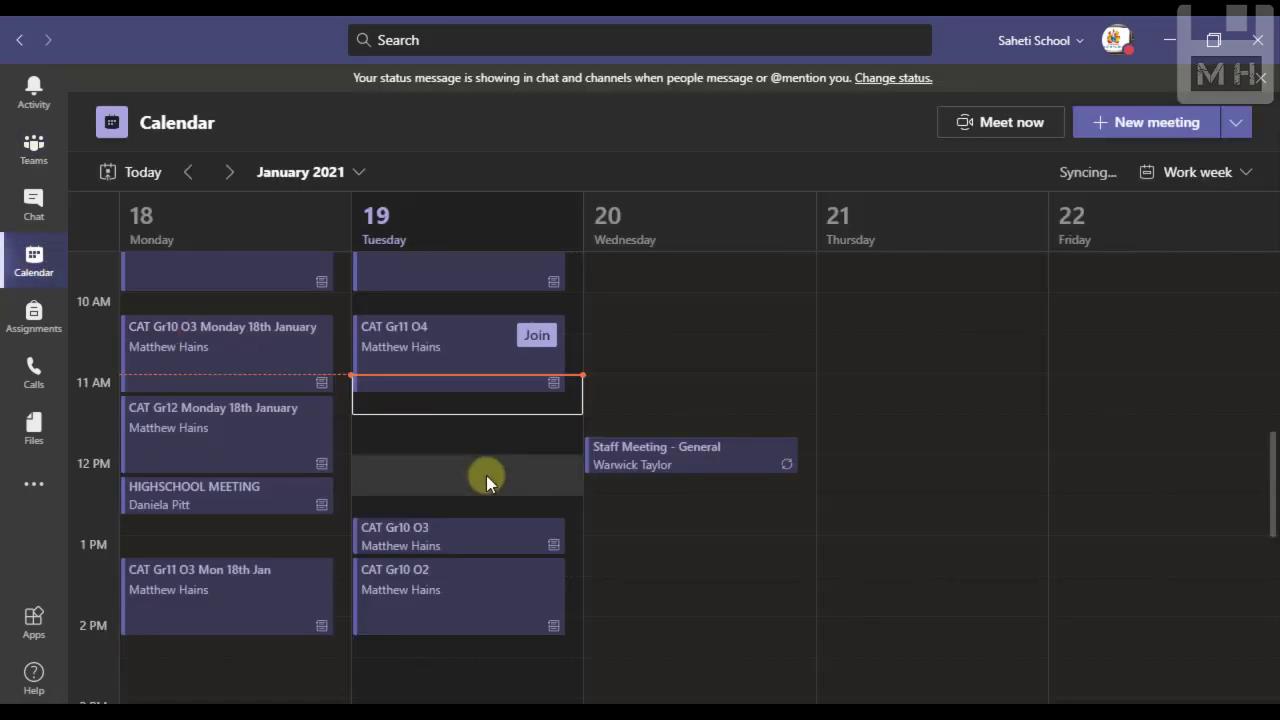
{"action": "scroll", "coordinate": [486, 479], "scroll_direction": "down", "scroll_amount": 5}
{"action": "scroll", "coordinate": [486, 479], "scroll_direction": "up", "scroll_amount": 2}
{"action": "scroll", "coordinate": [481, 479], "scroll_direction": "down", "scroll_amount": 2}
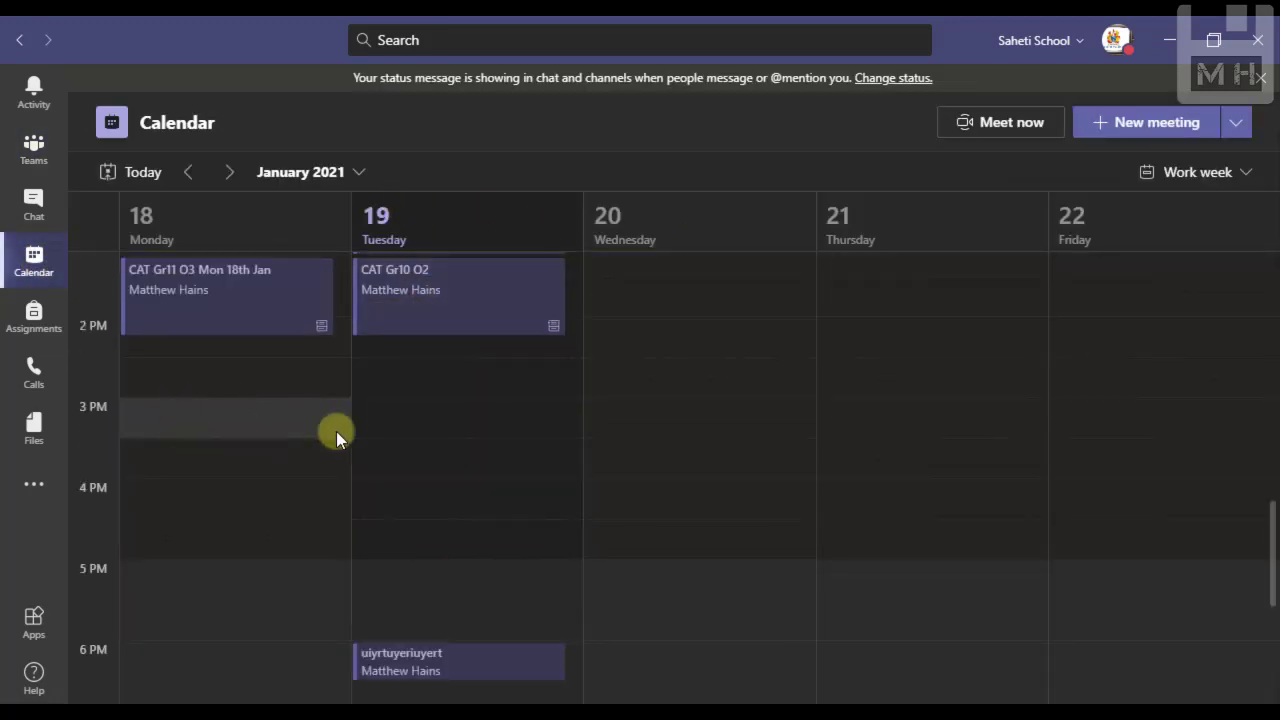
{"action": "left_click", "coordinate": [1236, 122]}
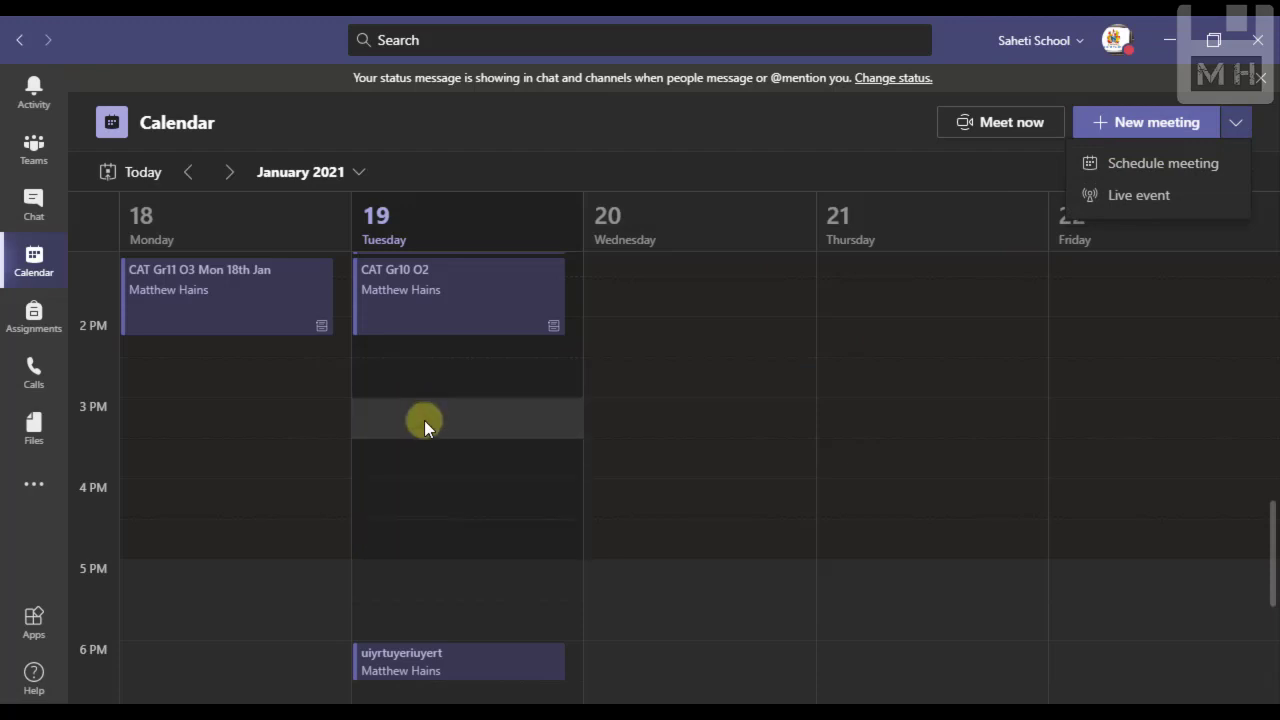
{"action": "key", "text": "Escape"}
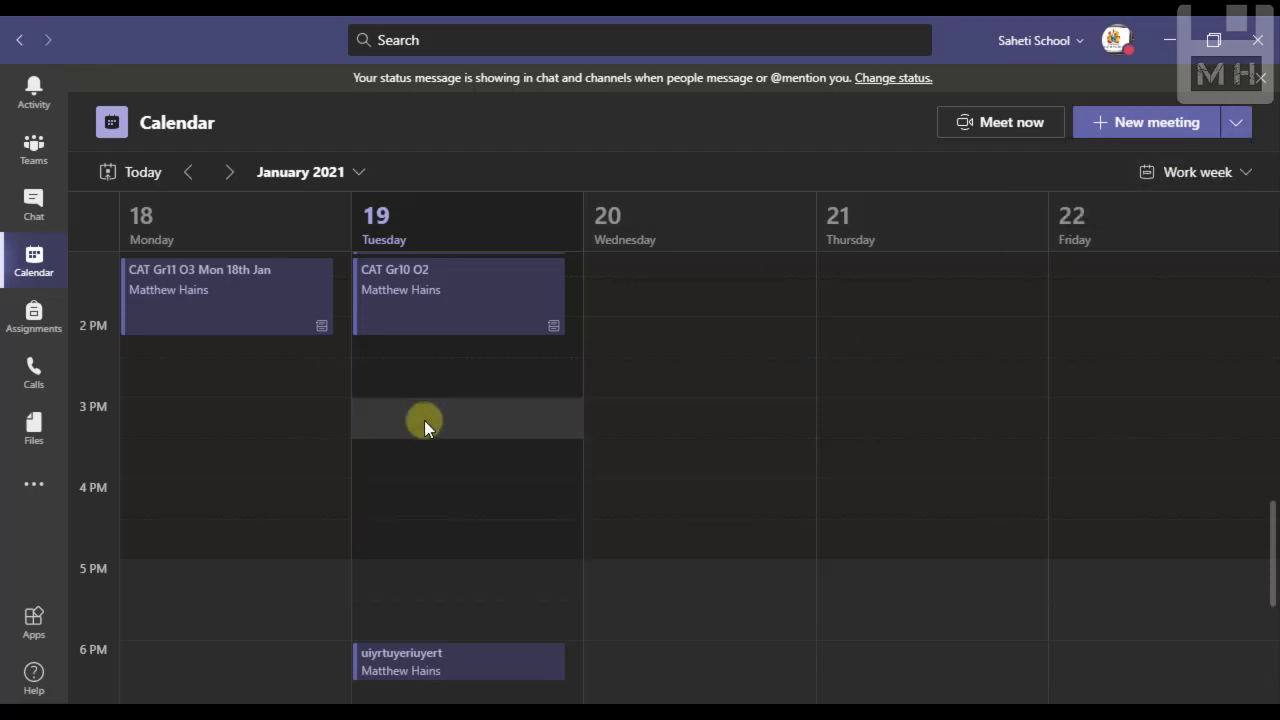
{"action": "double_click", "coordinate": [424, 420]}
{"action": "left_click", "coordinate": [329, 220]}
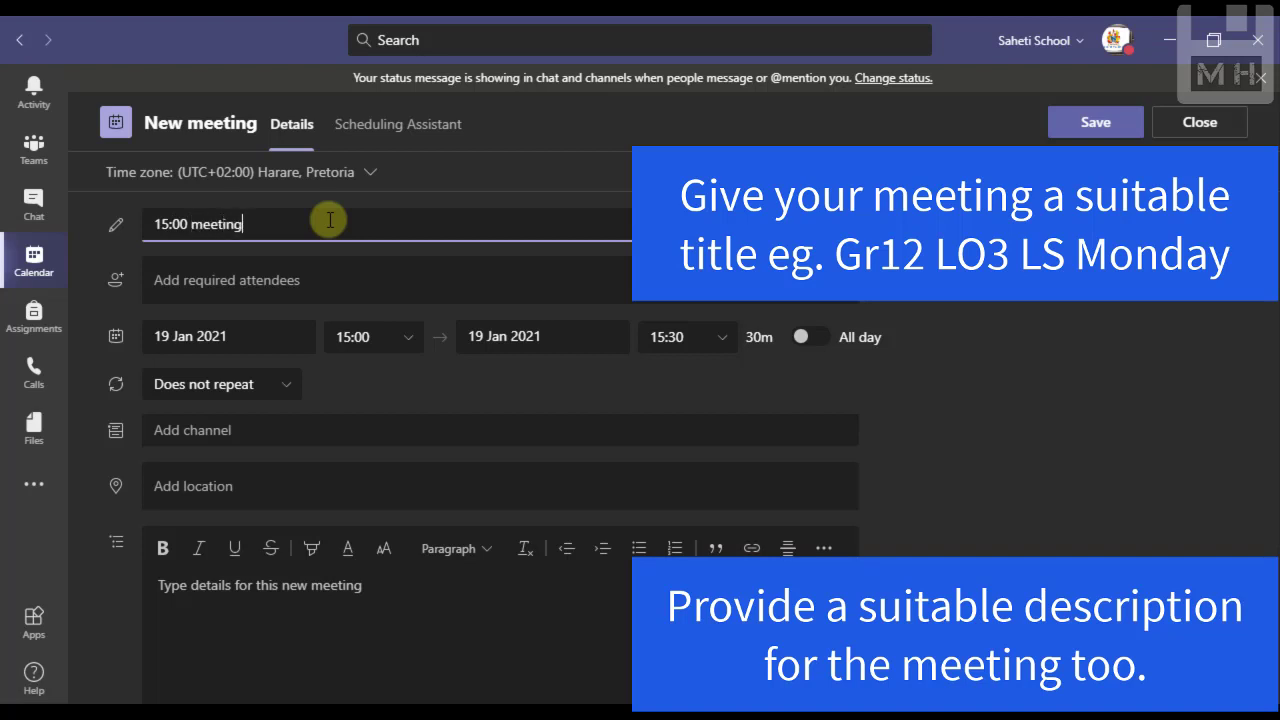
- Add only the TECH CLUB private channel's email address as a required attendee
{"action": "left_click", "coordinate": [303, 280]}
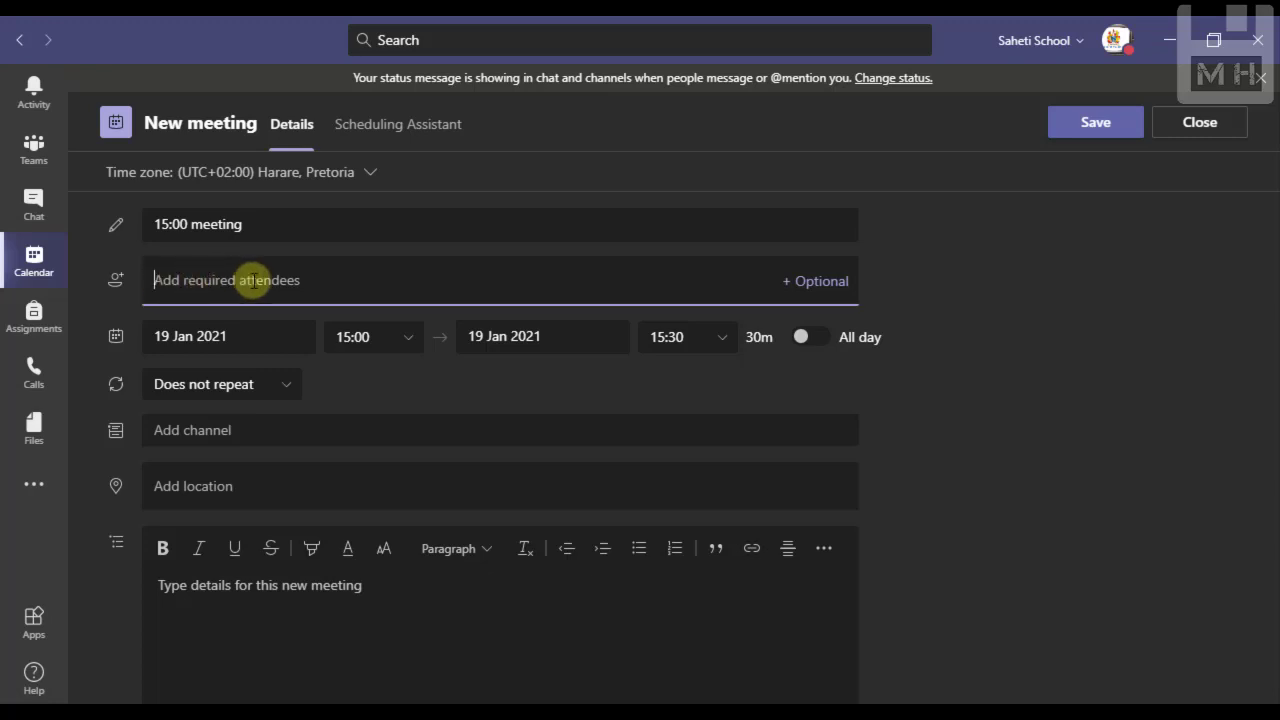
{"action": "key", "text": "ctrl+v"}
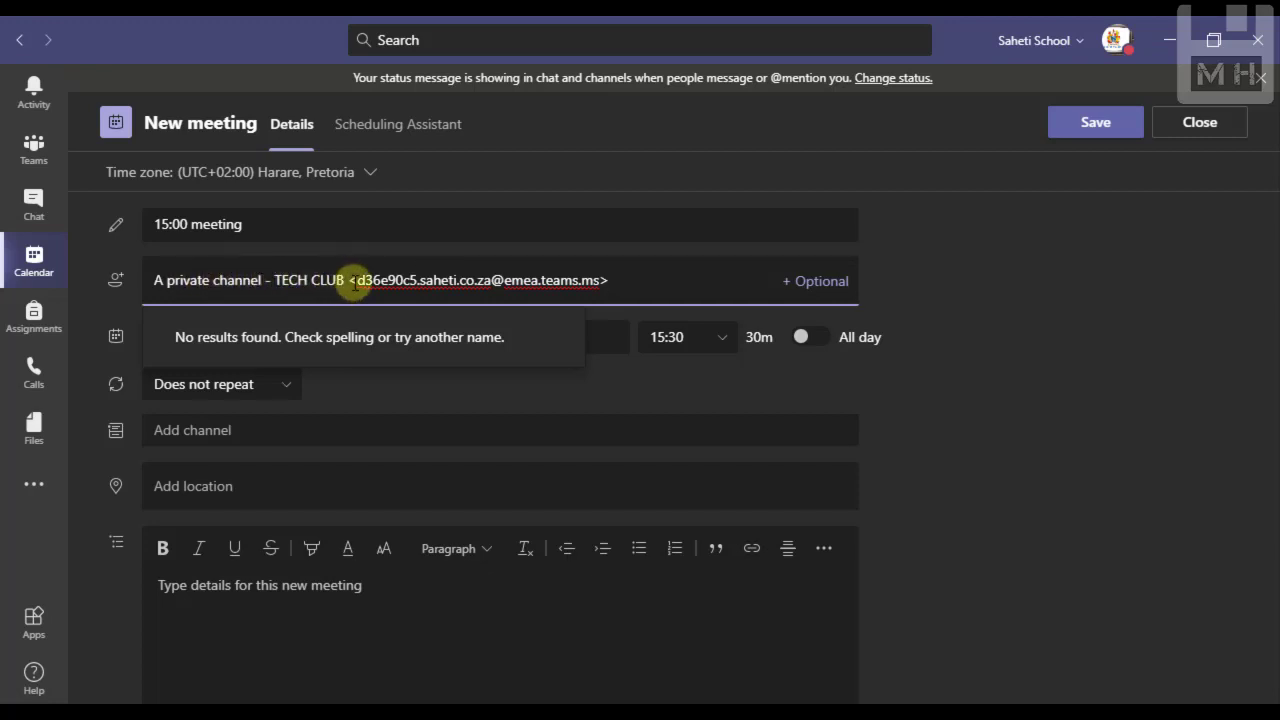
{"action": "left_click_drag", "start_coordinate": [356, 283], "coordinate": [153, 271]}
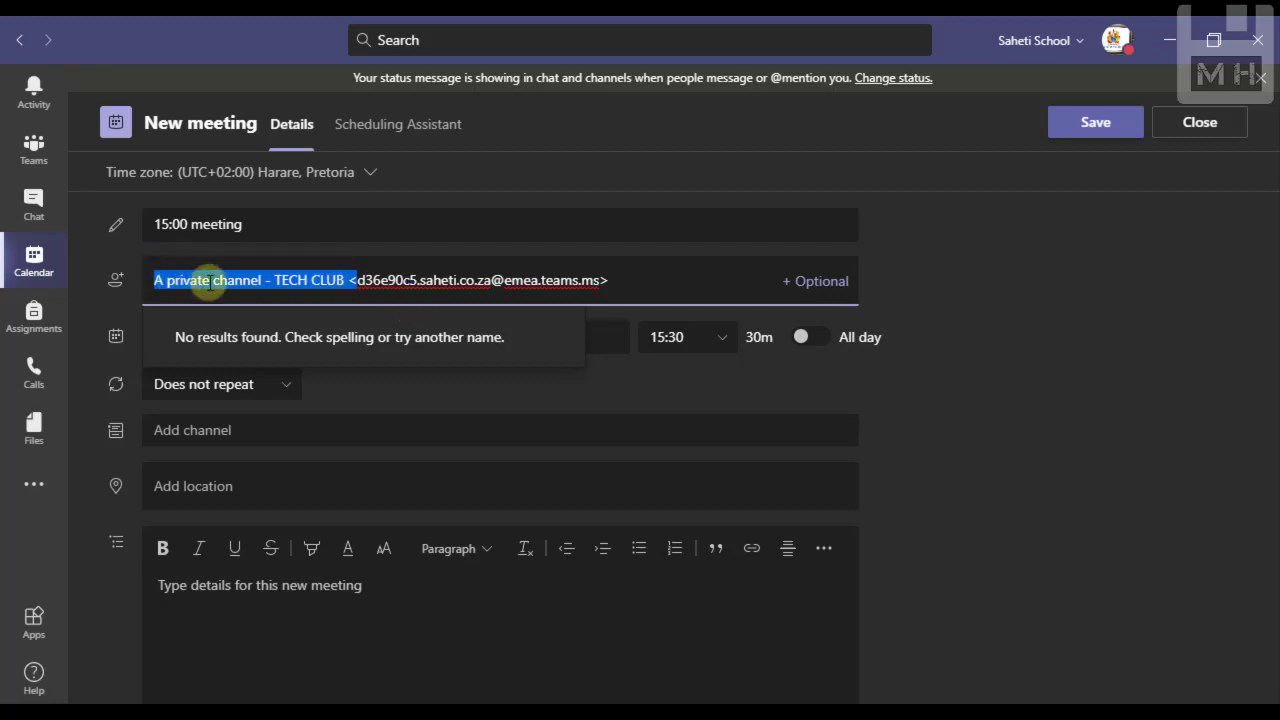
{"action": "left_click", "coordinate": [357, 280]}
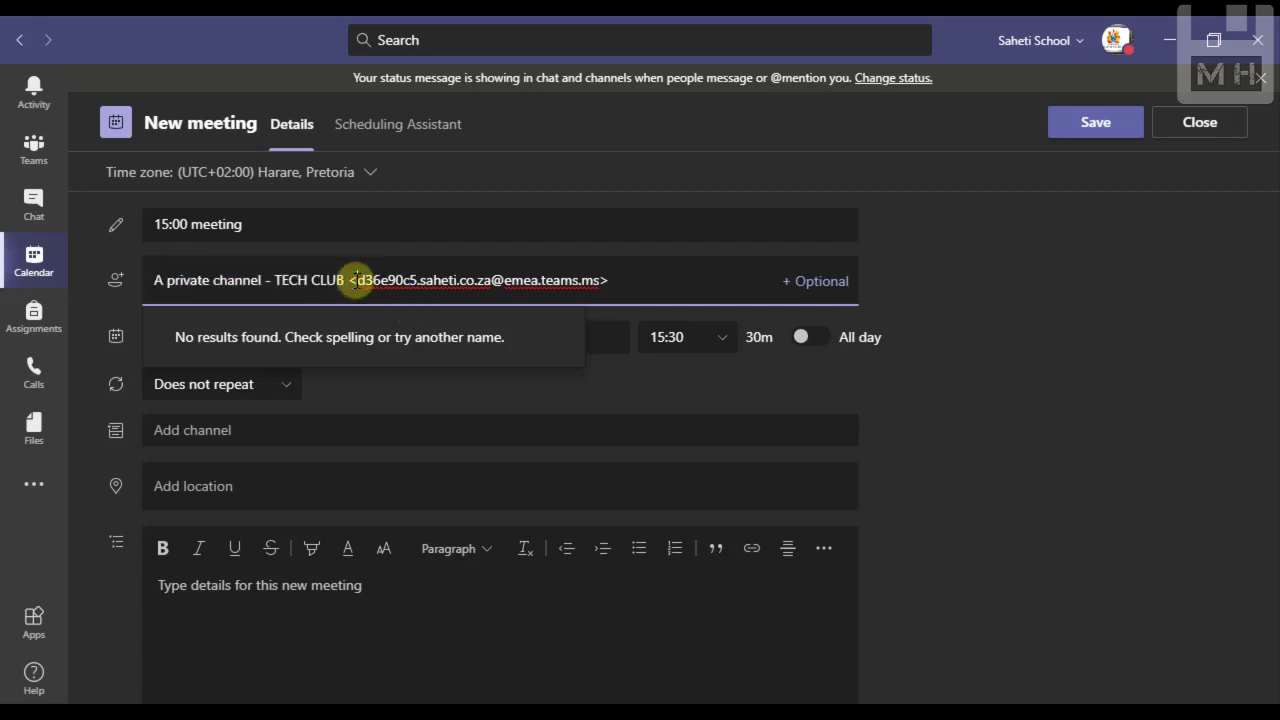
{"action": "left_click_drag", "start_coordinate": [357, 280], "coordinate": [140, 278]}
{"action": "key", "text": "BackSpace"}
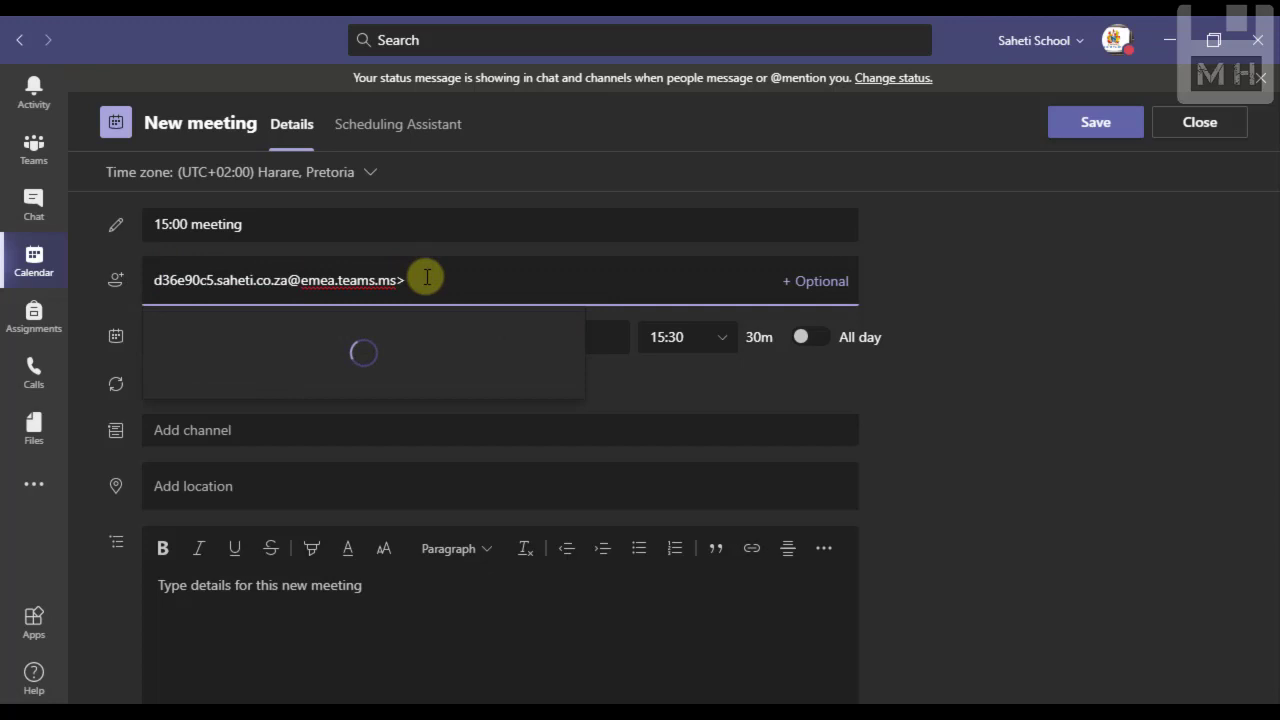
{"action": "key", "text": "BackSpace"}
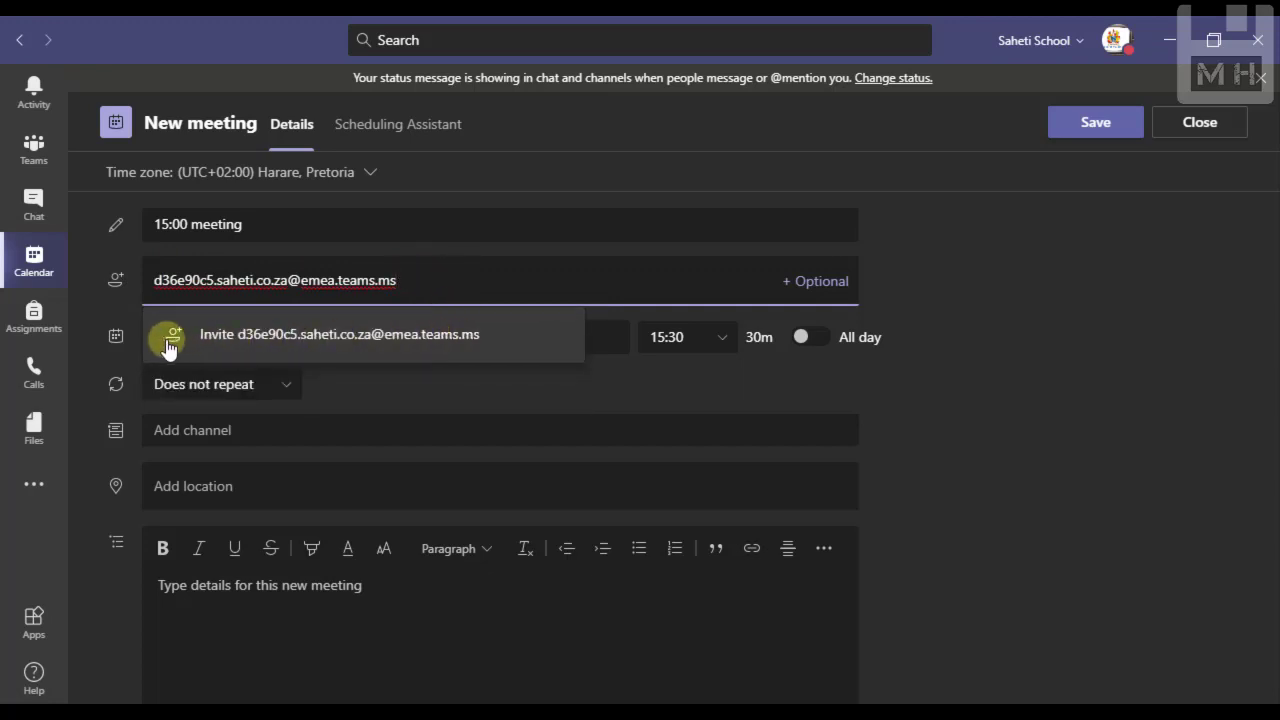
{"action": "left_click", "coordinate": [267, 338]}
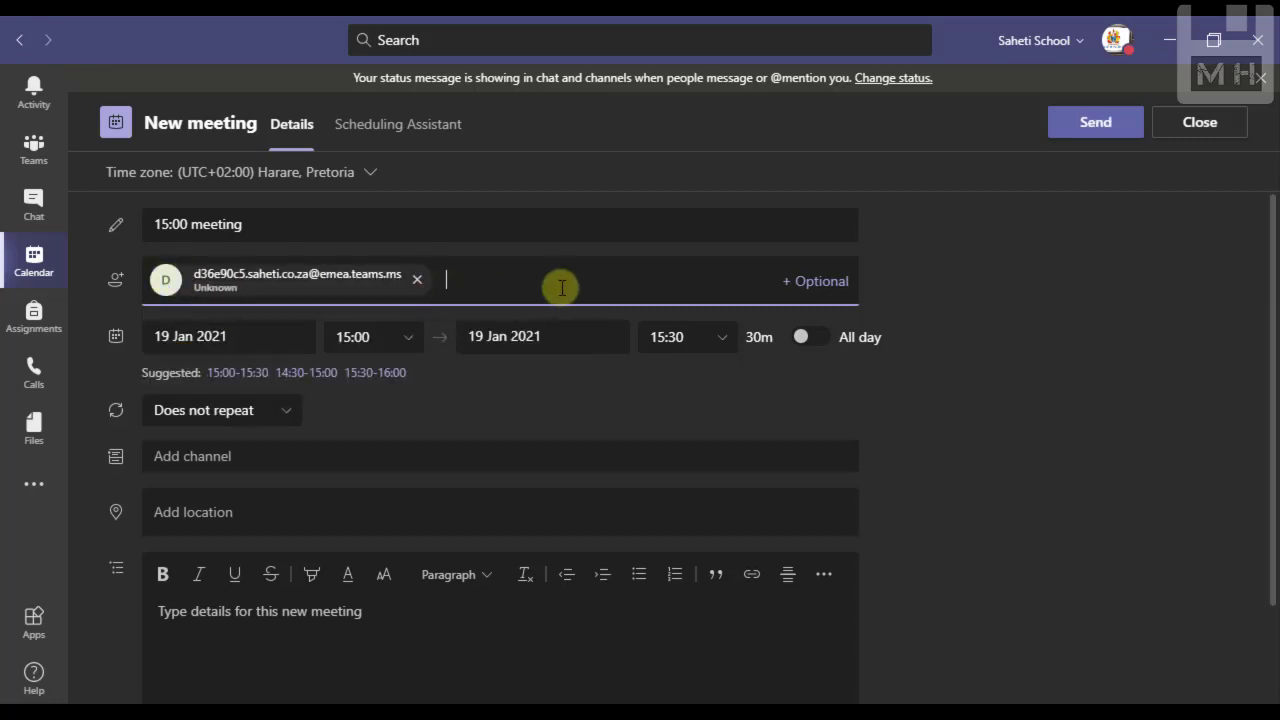
- Review the '15:00 meeting' form and send the invitation
{"action": "left_click", "coordinate": [635, 280]}
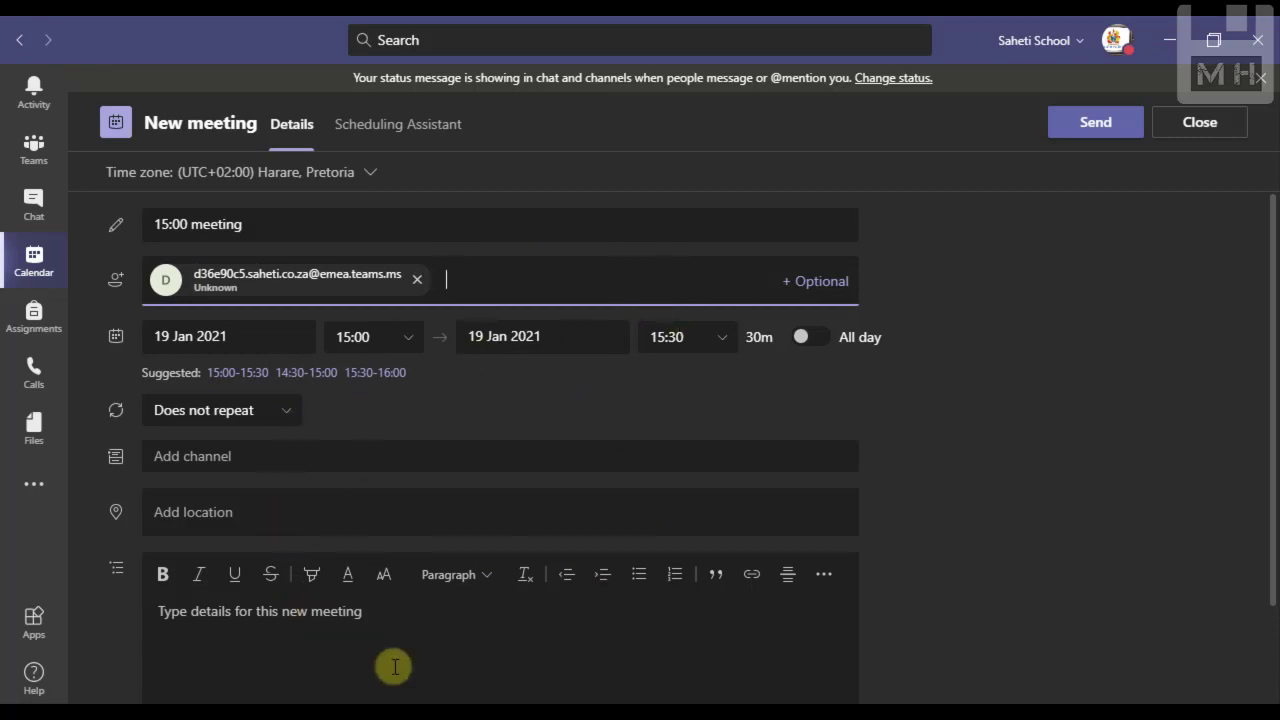
{"action": "scroll", "coordinate": [437, 677], "scroll_direction": "down", "scroll_amount": 1}
{"action": "scroll", "coordinate": [440, 677], "scroll_direction": "up", "scroll_amount": 1}
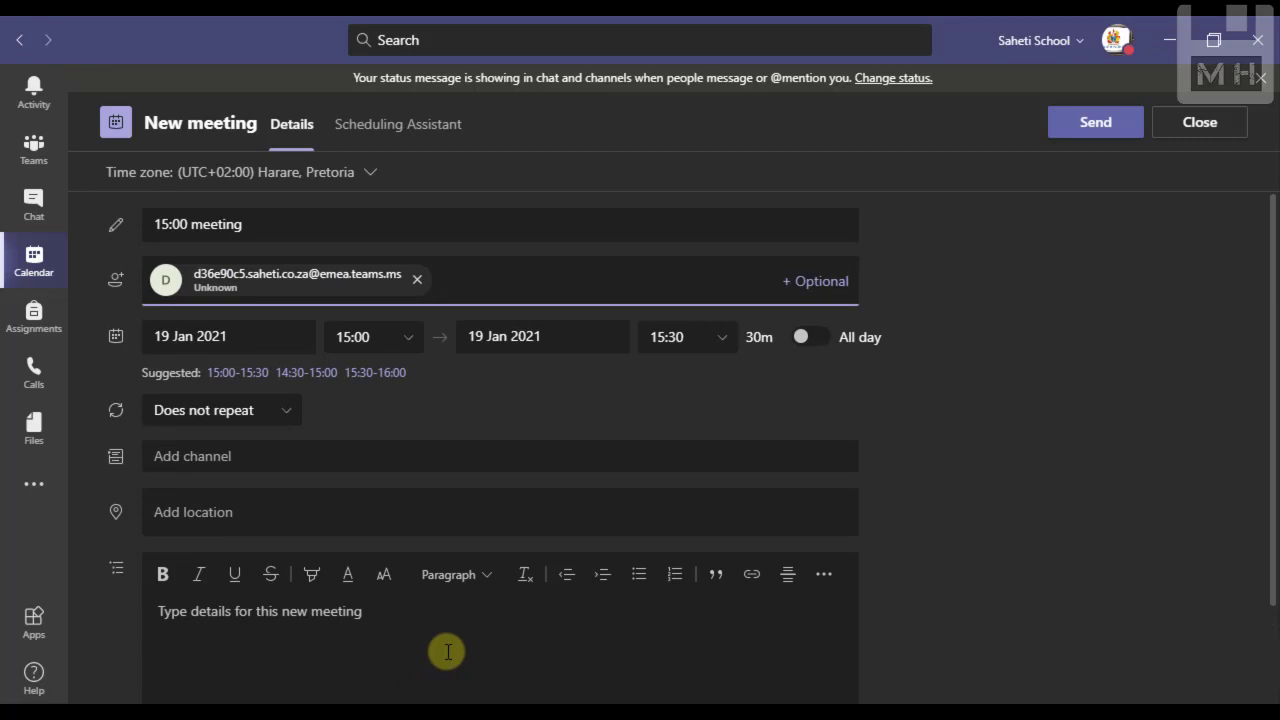
{"action": "left_click", "coordinate": [1097, 125]}
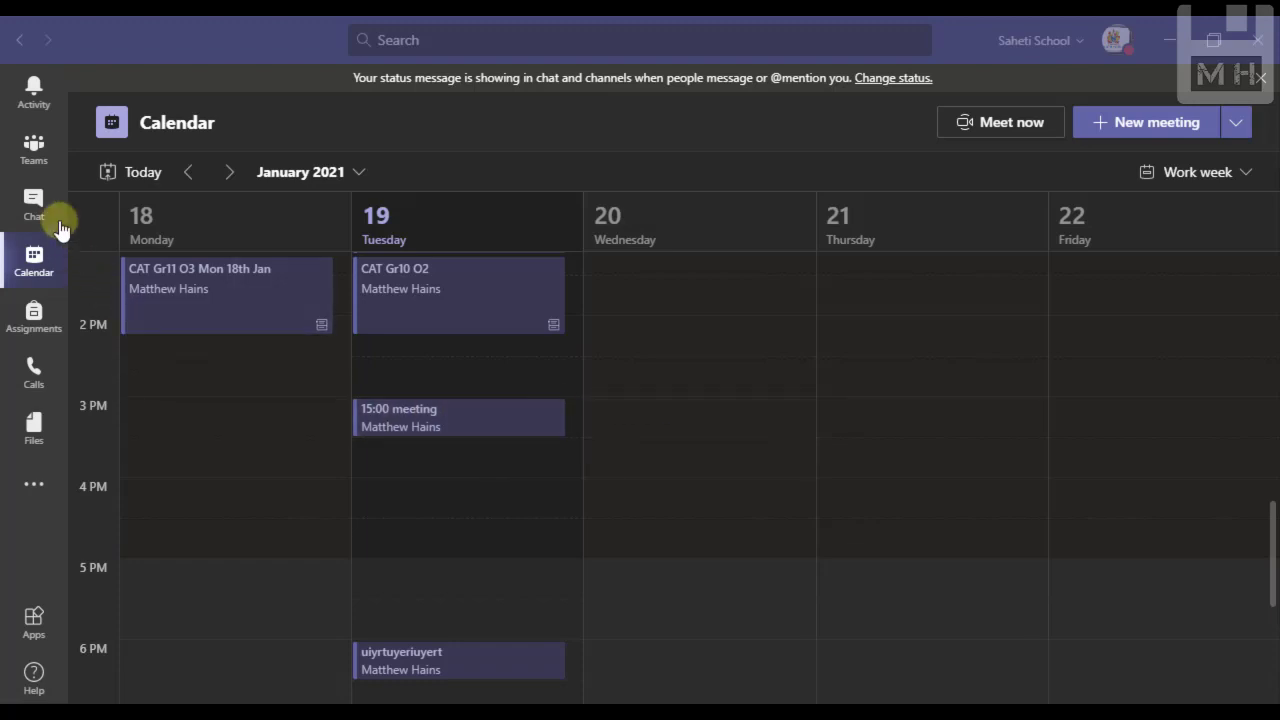
- Return to the Teams view to see the emailed '15:00 meeting' post in A private channel
{"action": "left_click", "coordinate": [34, 146]}
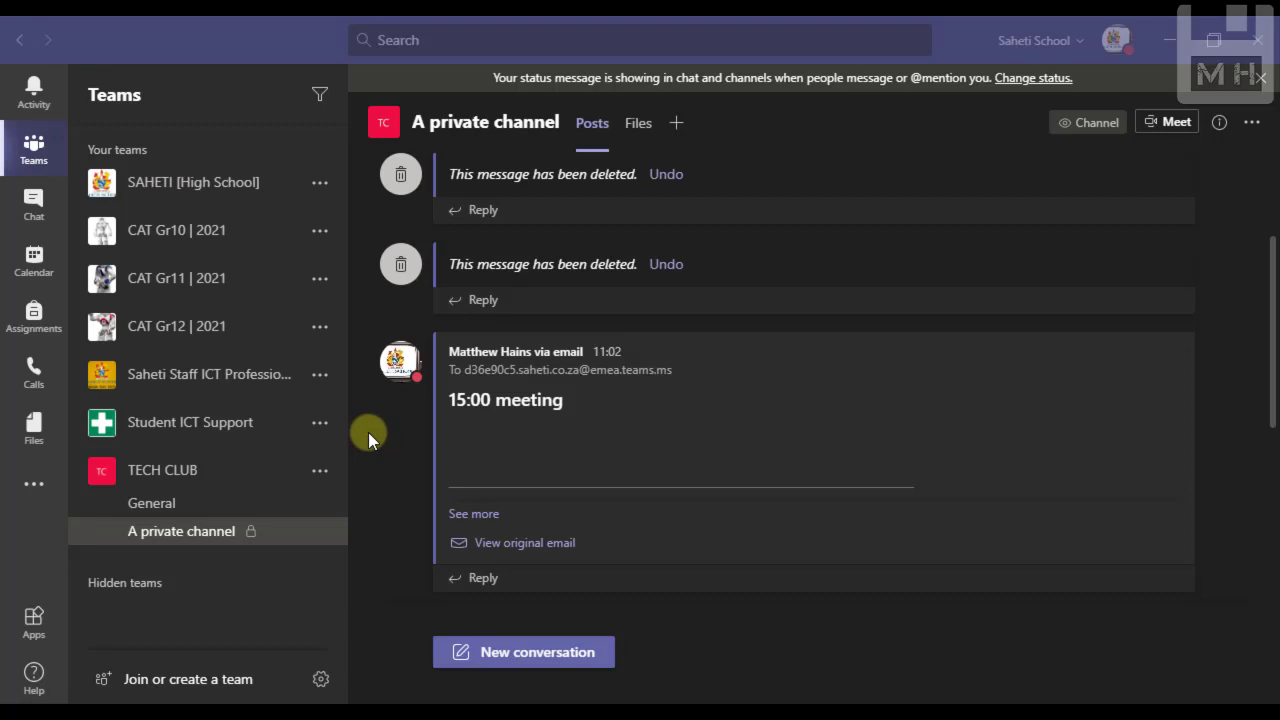
- Expand the emailed '15:00 meeting' post with See more to show its Teams join link
{"action": "mouse_move", "coordinate": [481, 428]}
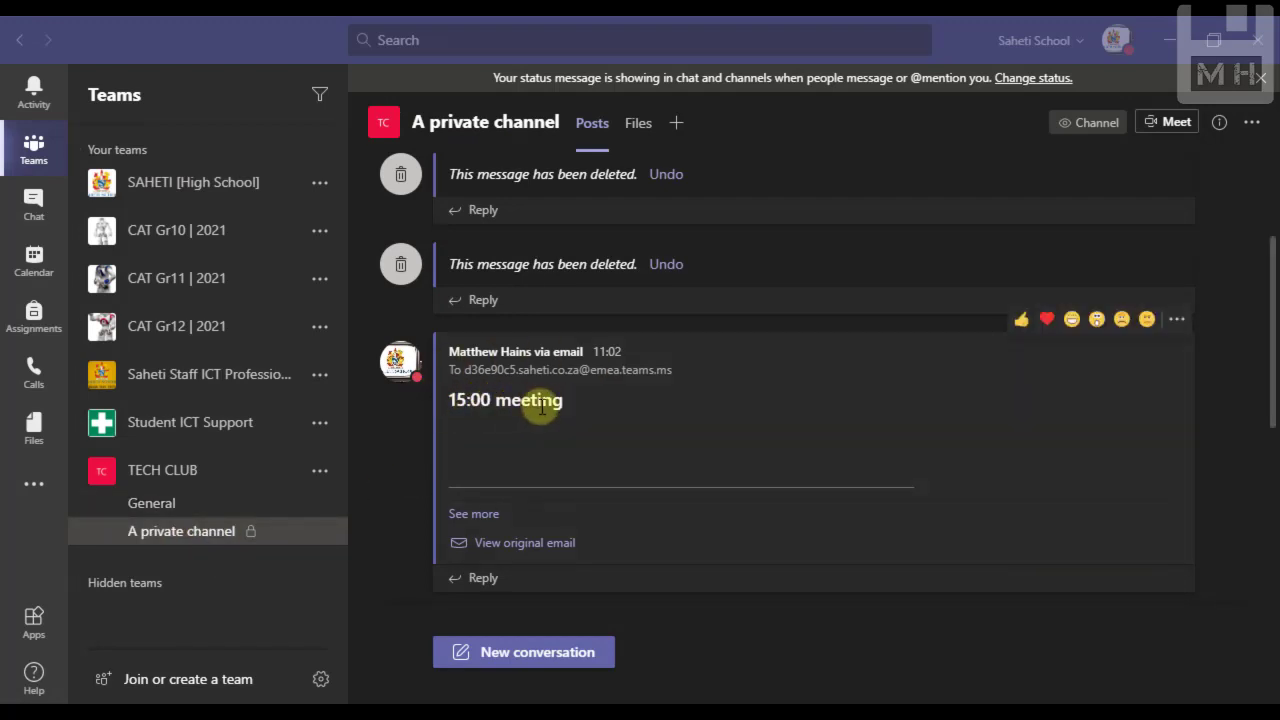
{"action": "left_click", "coordinate": [474, 515]}
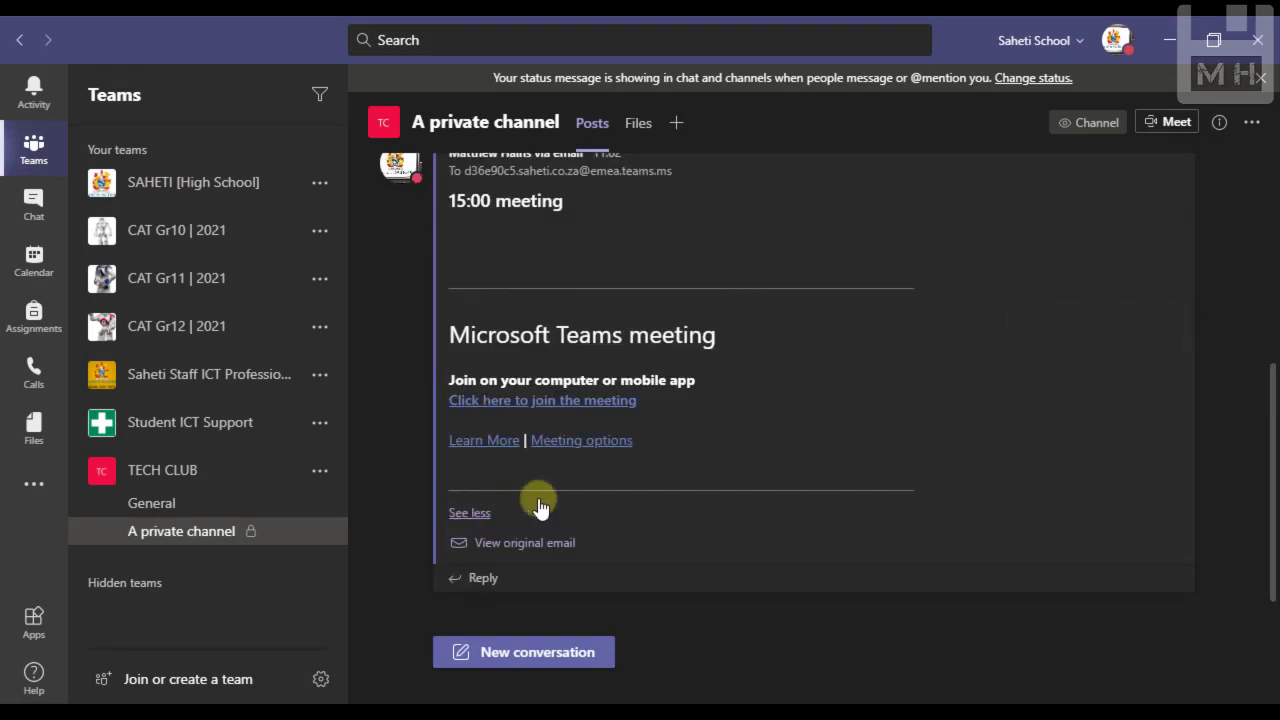
{"action": "scroll", "coordinate": [540, 370], "scroll_direction": "up", "scroll_amount": 1}
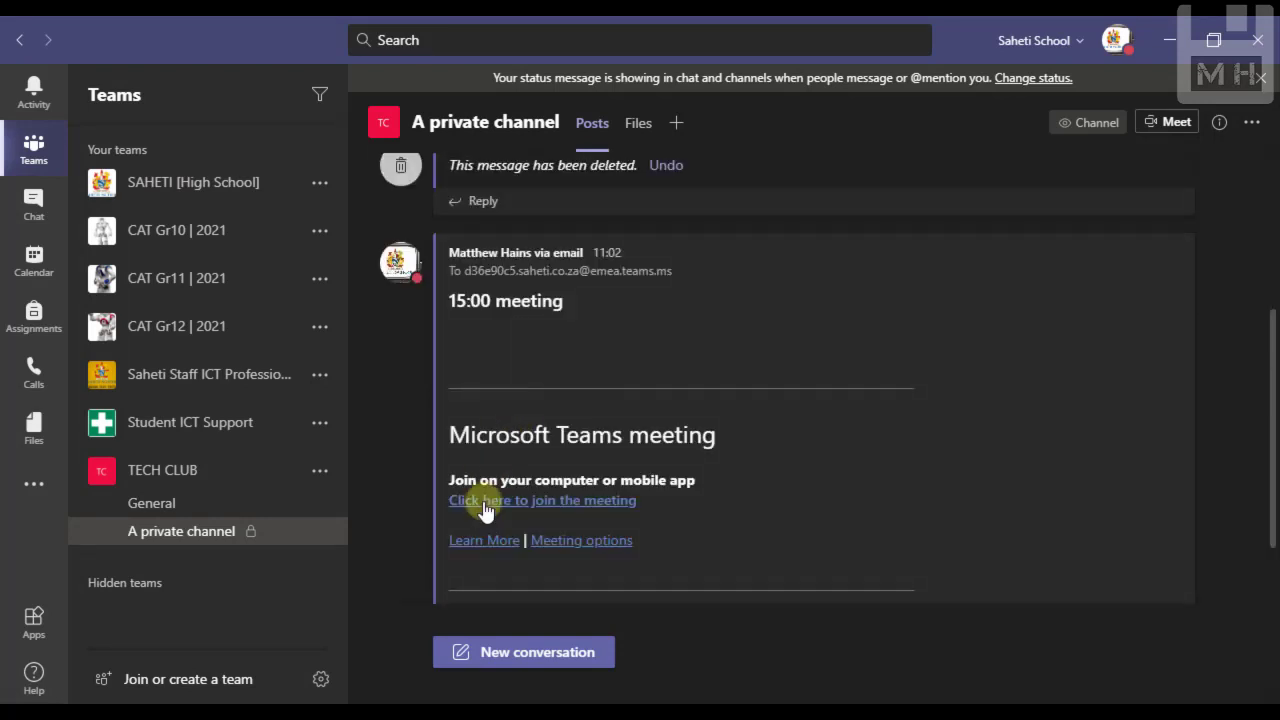
{"action": "mouse_move", "coordinate": [530, 495]}
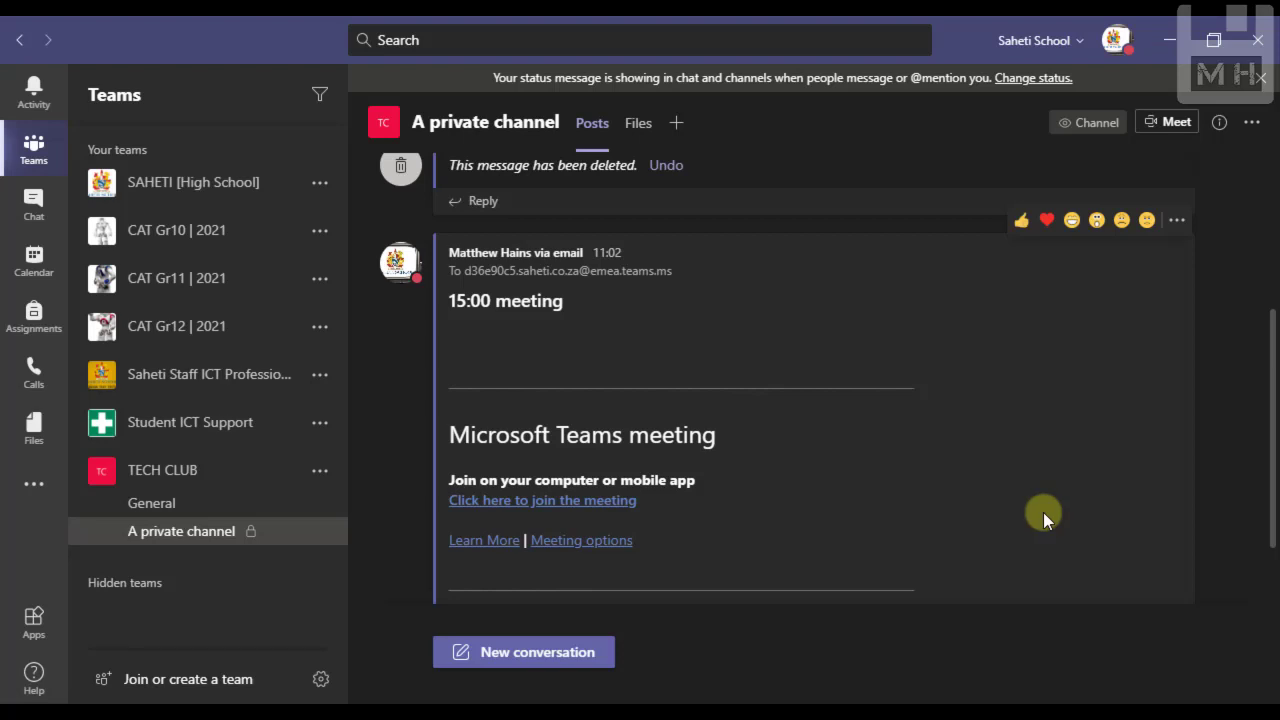
{"action": "scroll", "coordinate": [990, 528], "scroll_direction": "up", "scroll_amount": 1}
{"action": "scroll", "coordinate": [700, 460], "scroll_direction": "down", "scroll_amount": 1}
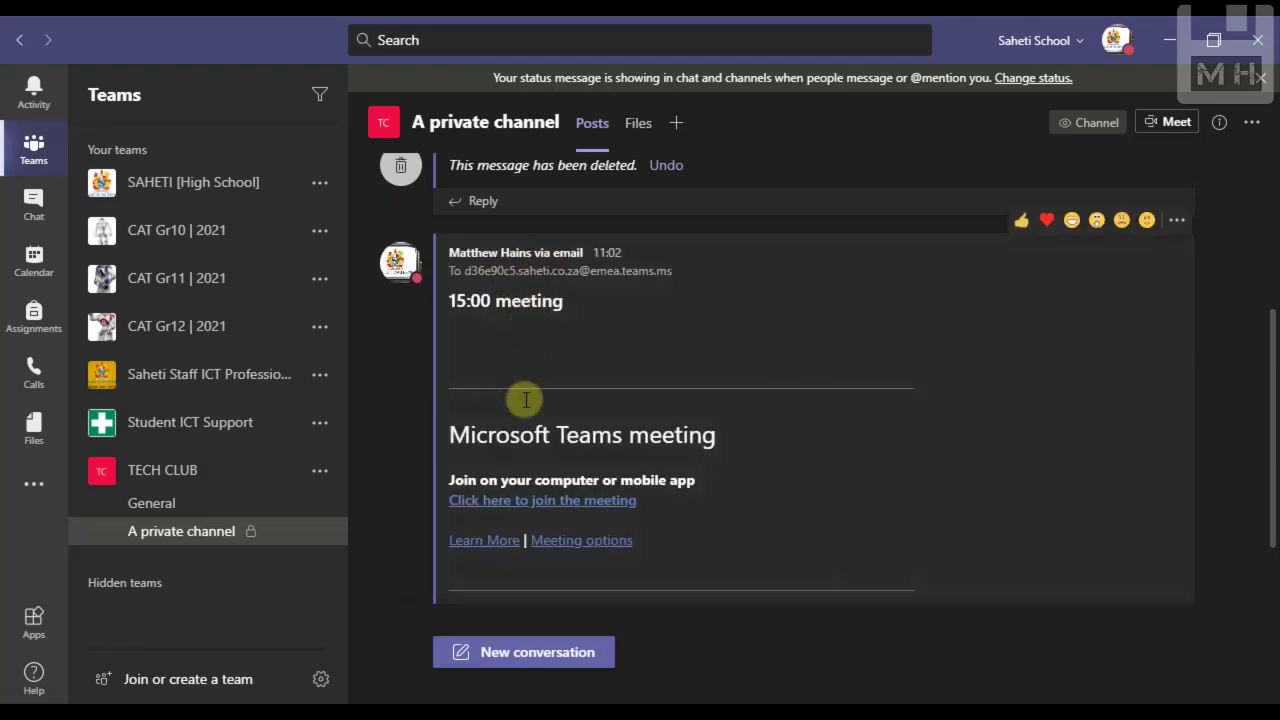